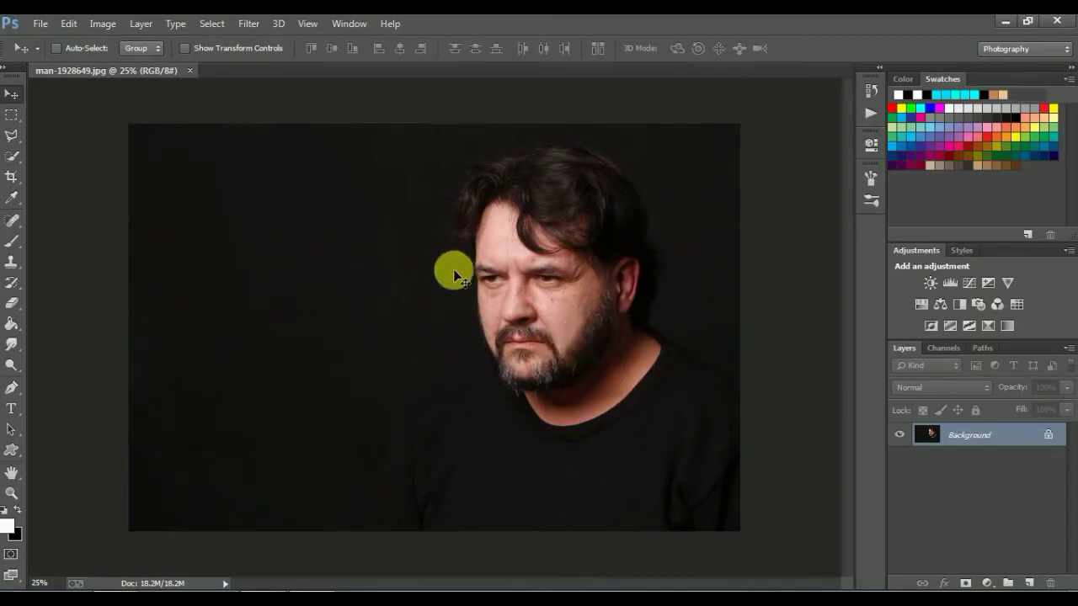
Add a Curves layer with a gentle S-curve: shadows pulled down, highlights lifted slightly
{"action": "left_click", "coordinate": [990, 582]}
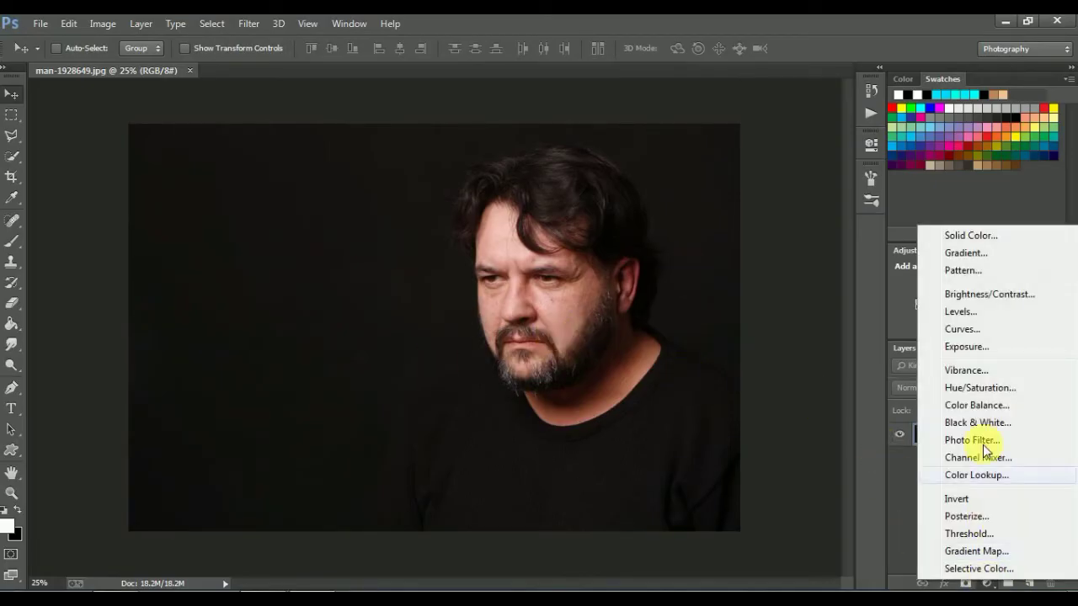
{"action": "left_click", "coordinate": [963, 333]}
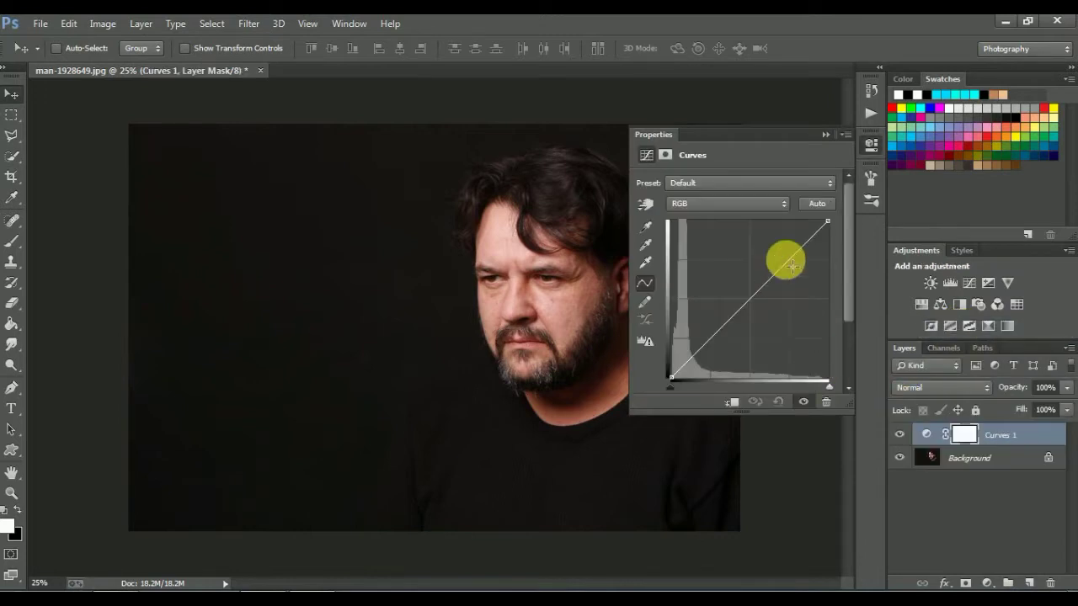
{"action": "left_click", "coordinate": [791, 254]}
{"action": "left_click_drag", "start_coordinate": [705, 342], "coordinate": [712, 354]}
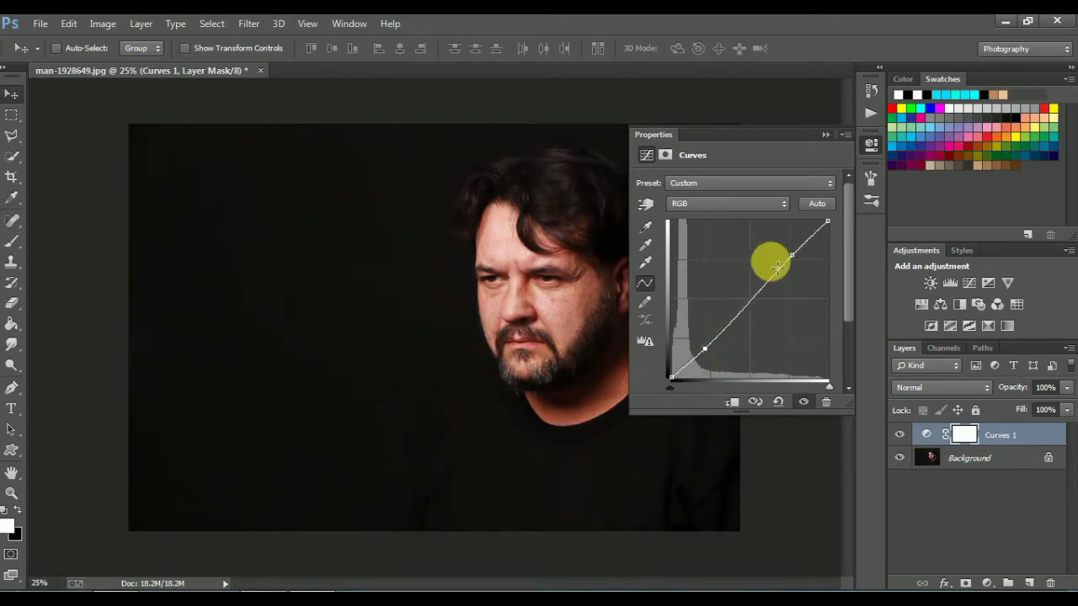
{"action": "left_click_drag", "start_coordinate": [789, 255], "coordinate": [804, 256]}
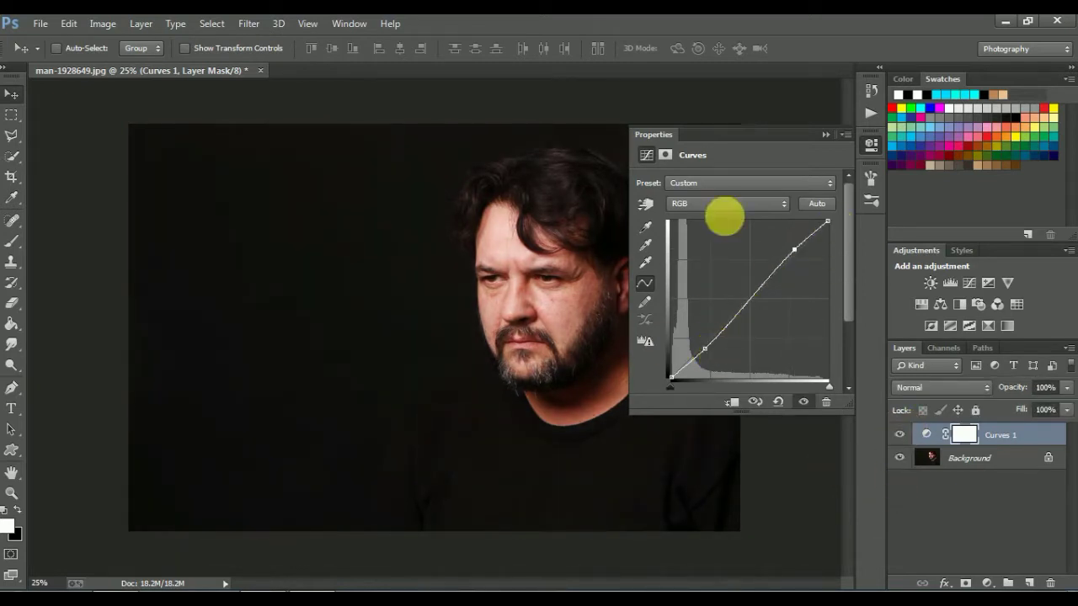
{"action": "left_click", "coordinate": [824, 136]}
{"action": "left_click", "coordinate": [988, 583]}
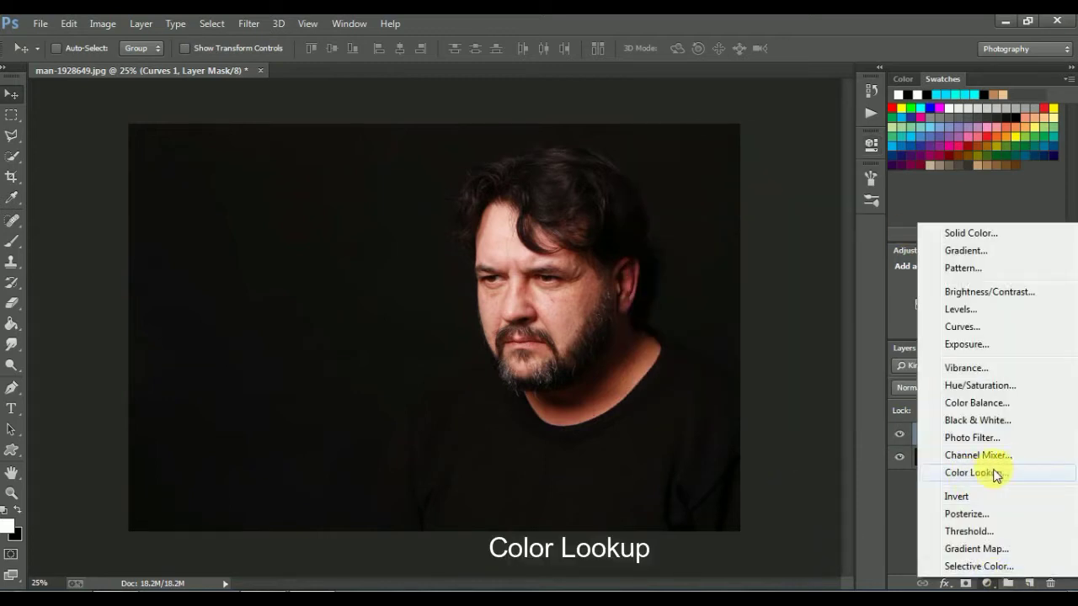
Add a Color Lookup layer using FoggyNight.3DL and lower its opacity to 81%
{"action": "left_click", "coordinate": [982, 473]}
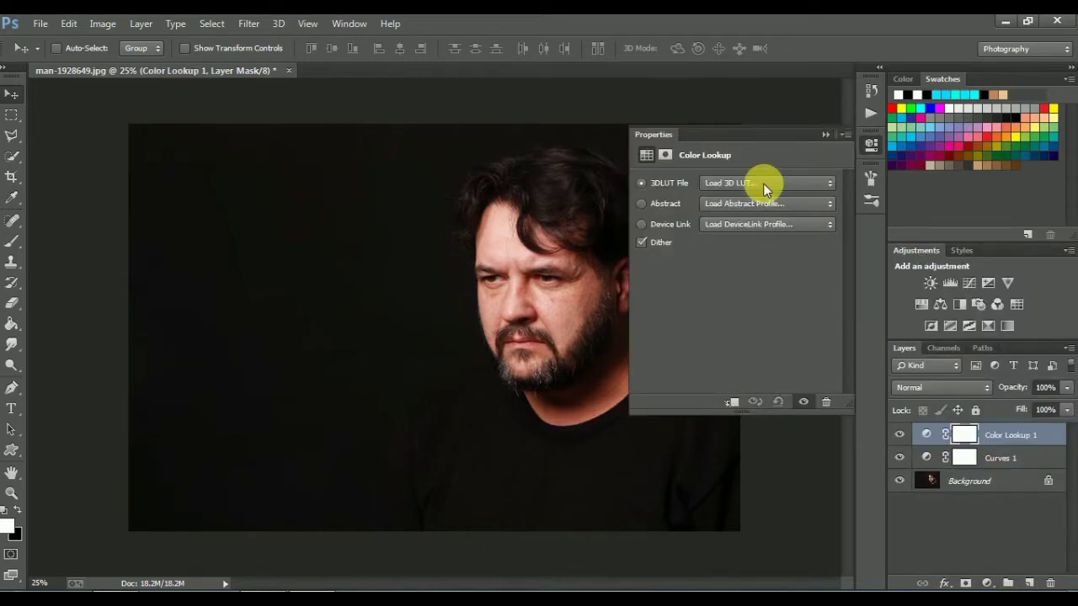
{"action": "left_click", "coordinate": [763, 183]}
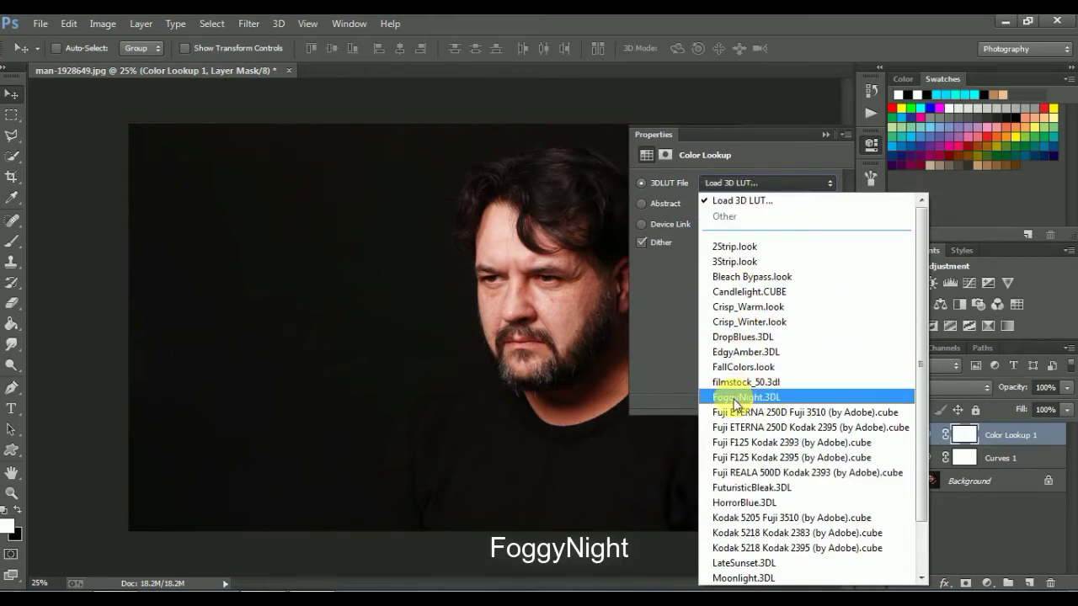
{"action": "left_click", "coordinate": [762, 398]}
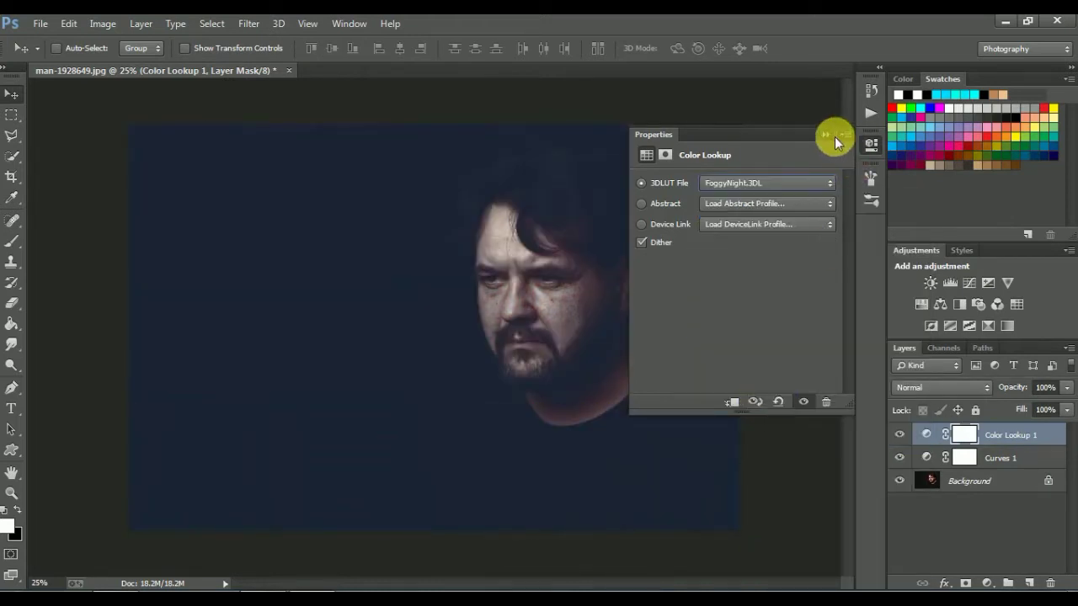
{"action": "left_click", "coordinate": [824, 133]}
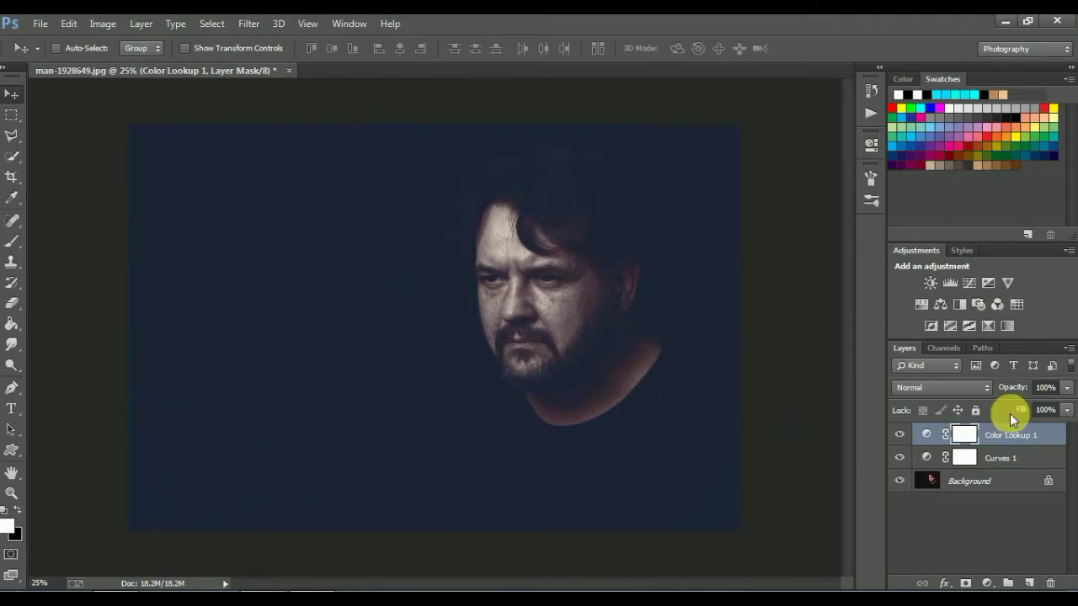
{"action": "left_click", "coordinate": [1066, 388]}
{"action": "left_click_drag", "start_coordinate": [1061, 406], "coordinate": [1052, 409]}
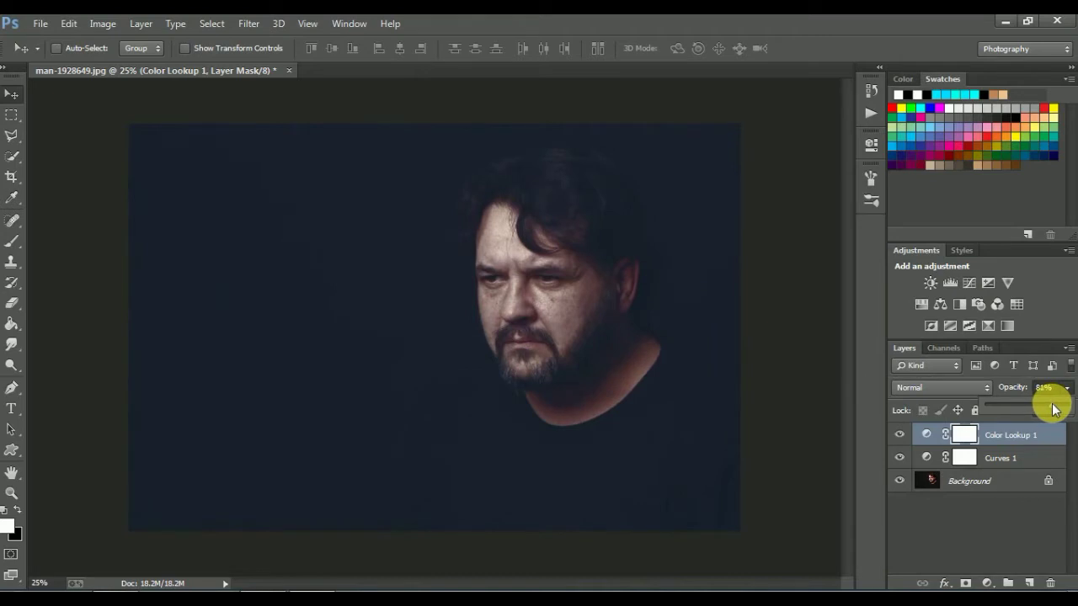
{"action": "left_click", "coordinate": [999, 434]}
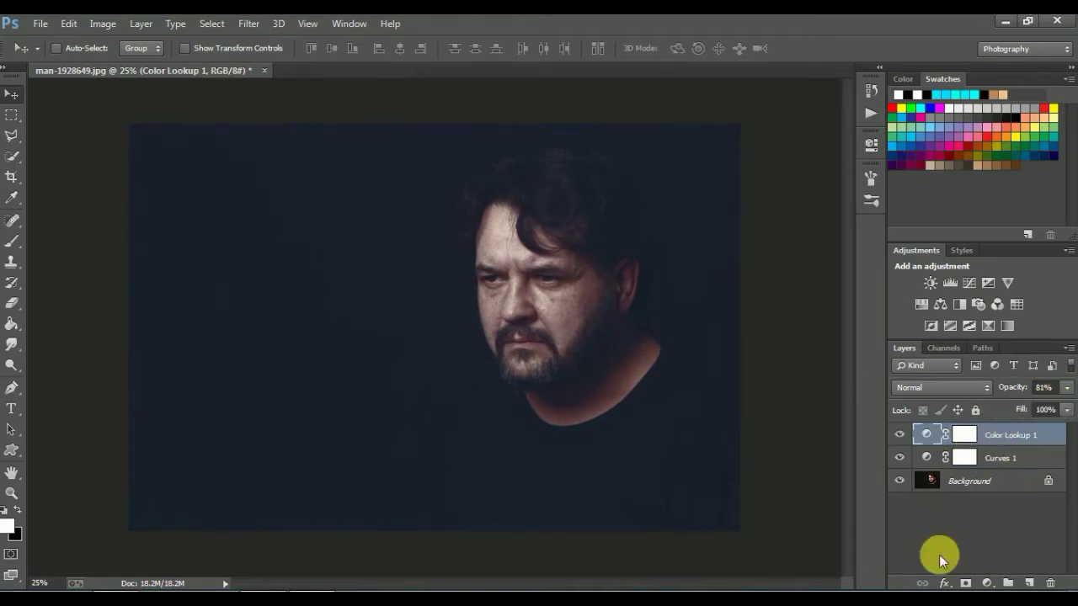
Add a Gradient Map layer starting from the Black, White gradient preset
{"action": "left_click", "coordinate": [988, 583]}
{"action": "left_click", "coordinate": [977, 549]}
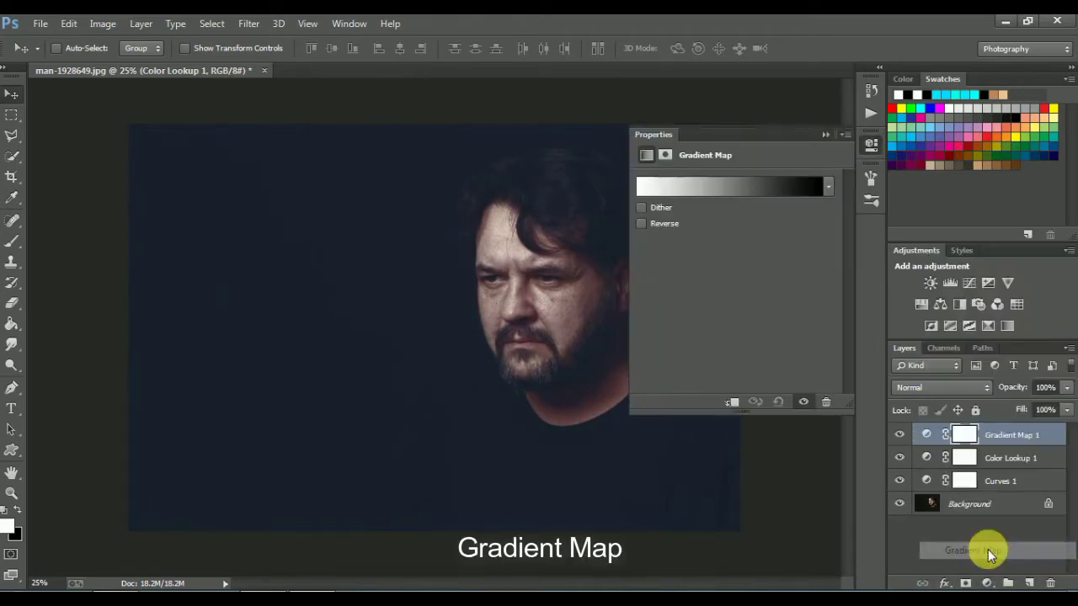
{"action": "left_click", "coordinate": [741, 190]}
{"action": "left_click", "coordinate": [620, 157]}
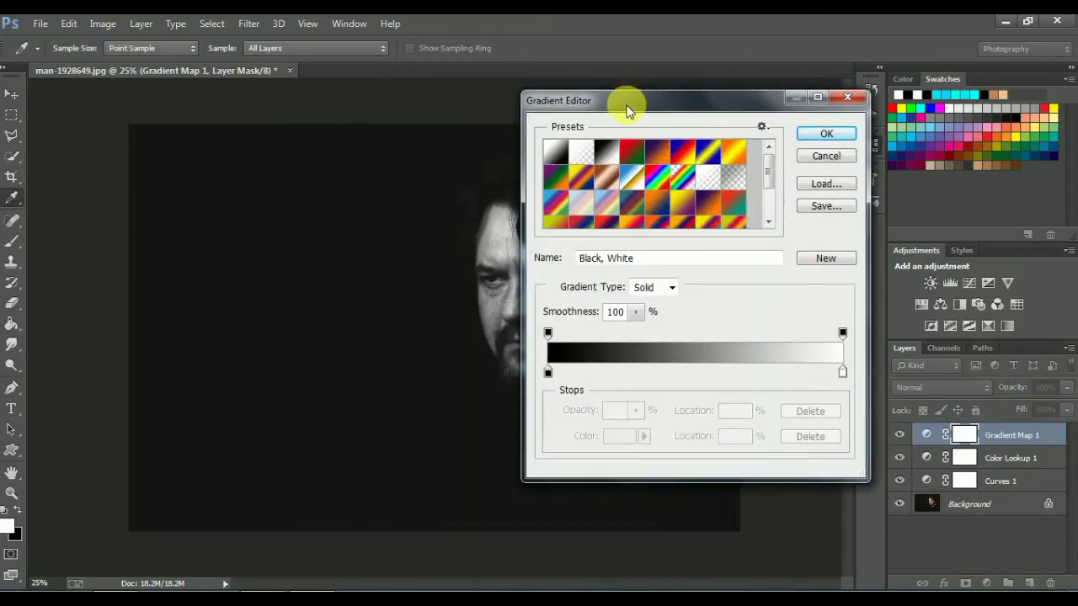
{"action": "left_click_drag", "start_coordinate": [626, 112], "coordinate": [737, 103]}
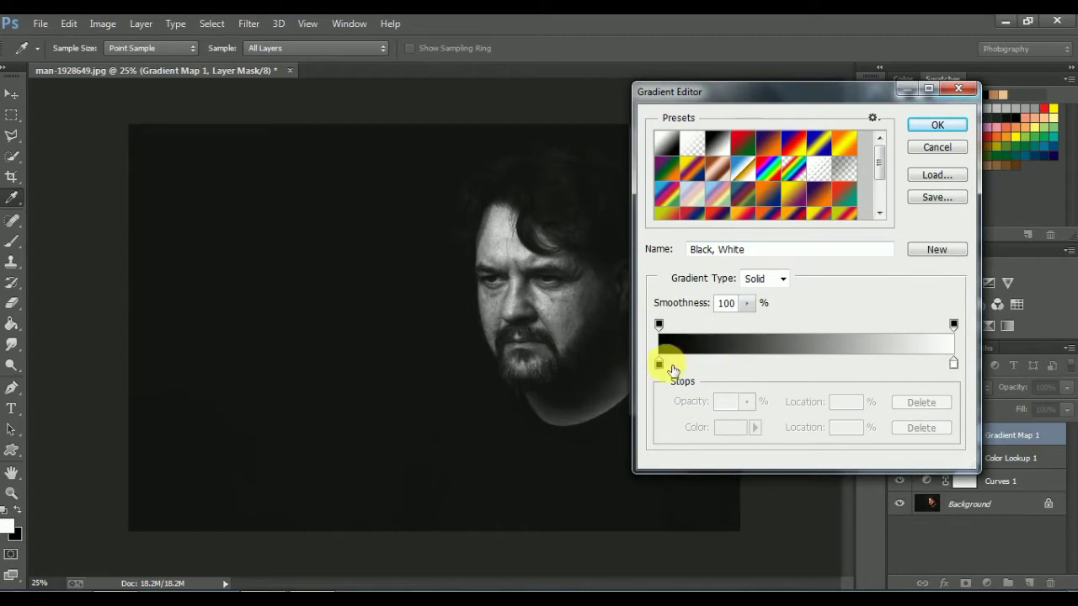
Add a middle gradient stop coloured warm grey #77736a
{"action": "left_click", "coordinate": [662, 365]}
{"action": "left_click", "coordinate": [792, 364]}
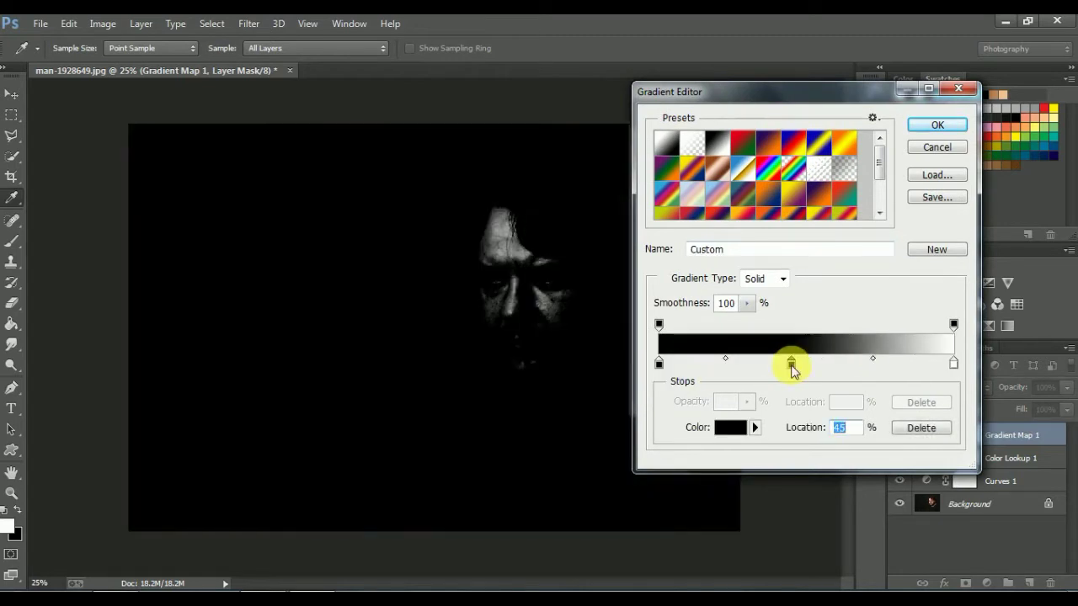
{"action": "left_click_drag", "start_coordinate": [792, 363], "coordinate": [764, 363]}
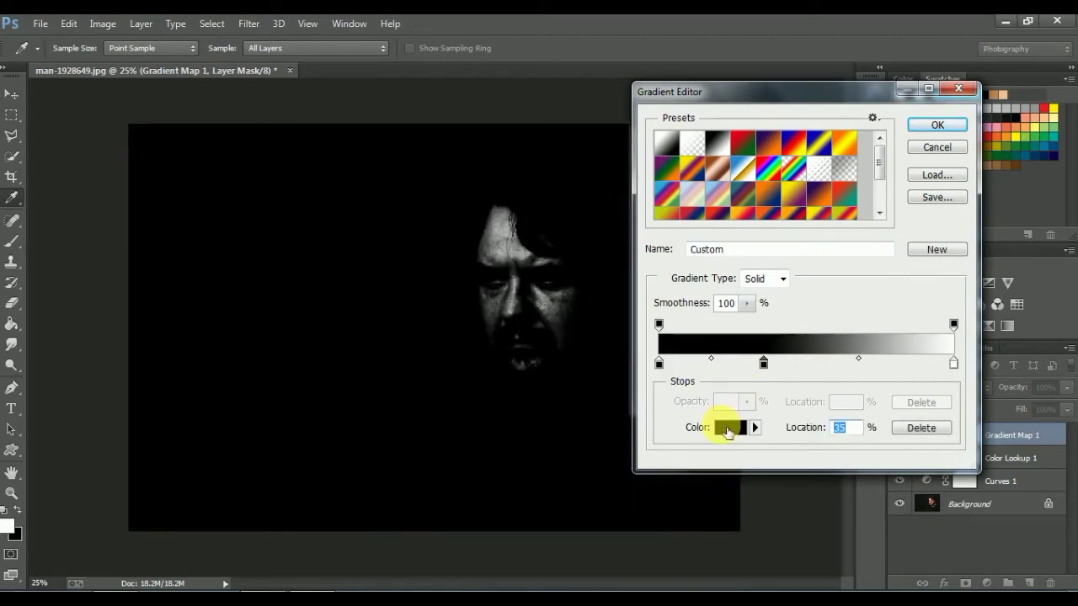
{"action": "left_click", "coordinate": [728, 430]}
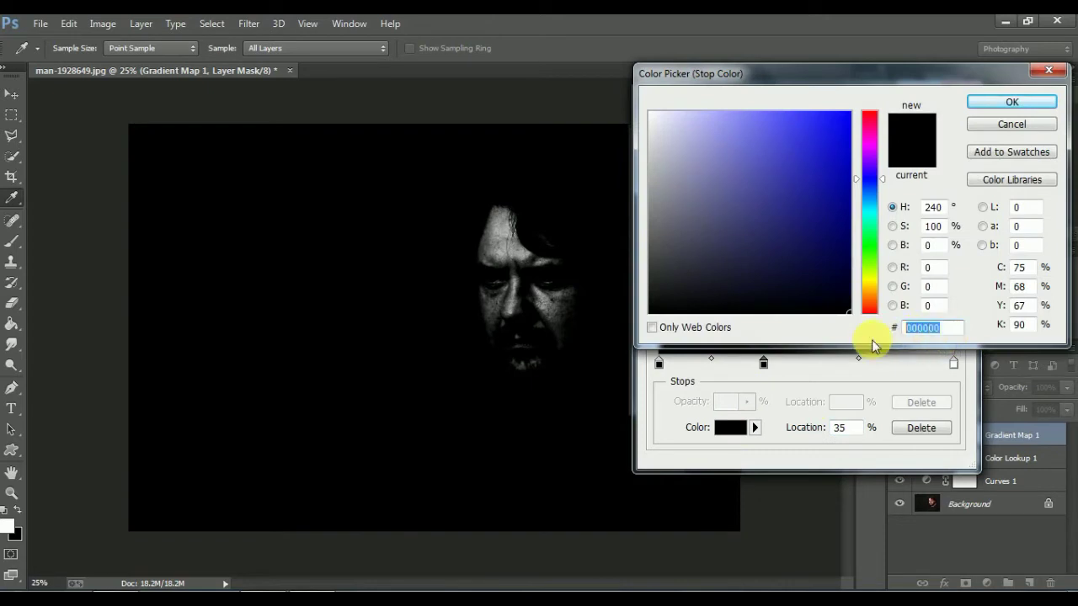
{"action": "type", "text": "777"}
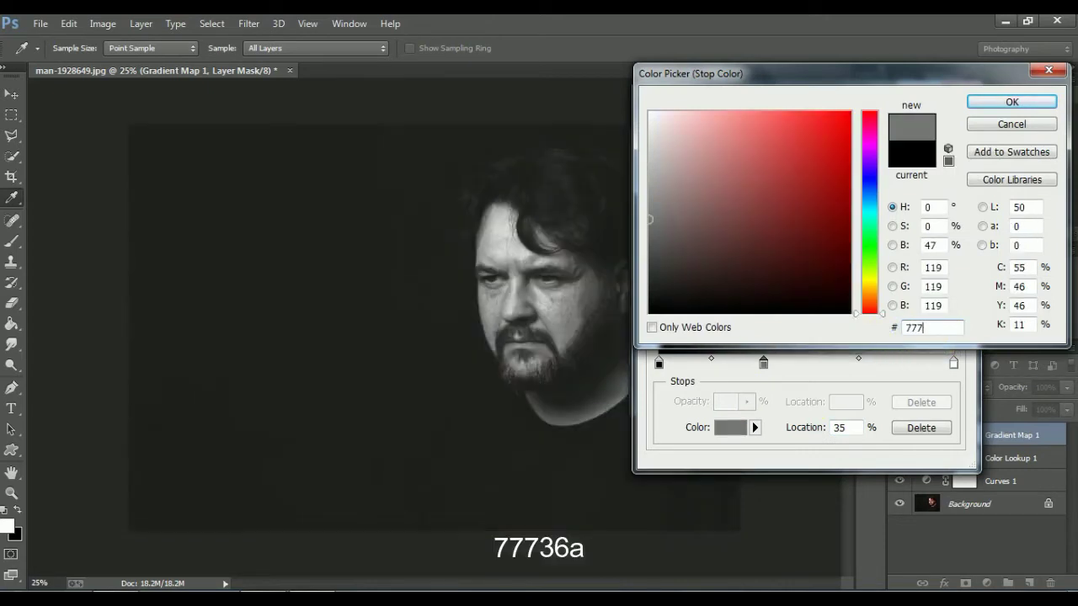
{"action": "type", "text": "36"}
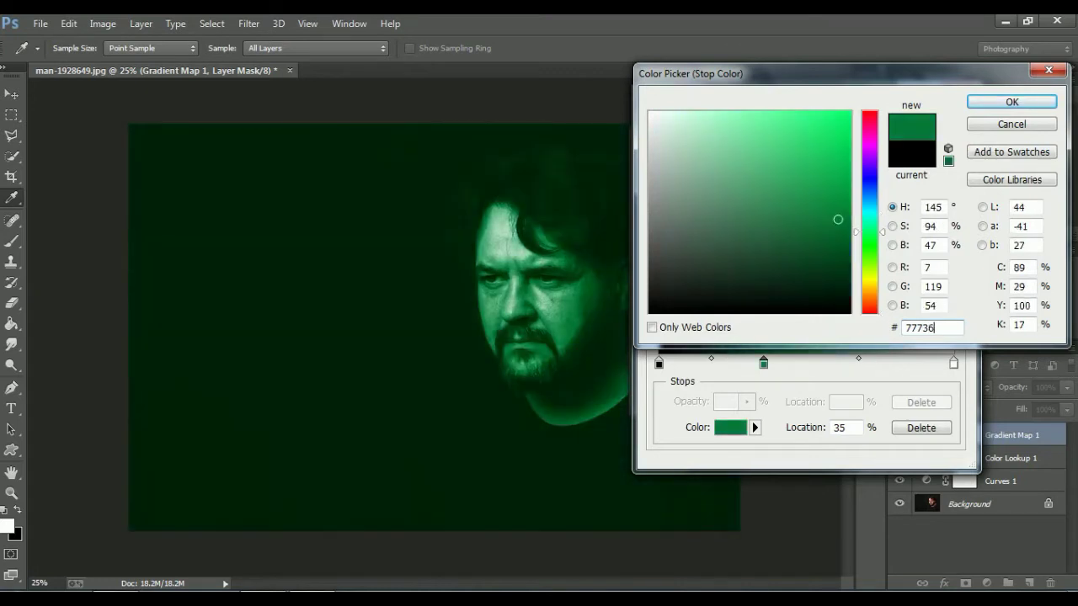
{"action": "type", "text": "a"}
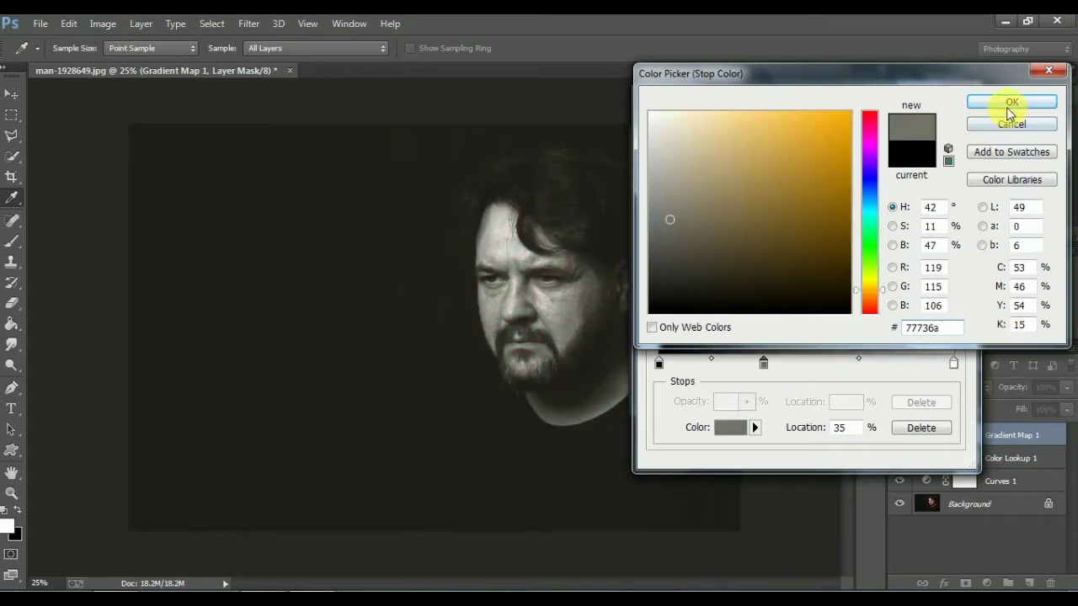
{"action": "left_click", "coordinate": [1011, 103]}
Position the #77736a stop at 44% and apply the custom gradient
{"action": "left_click_drag", "start_coordinate": [763, 362], "coordinate": [750, 364]}
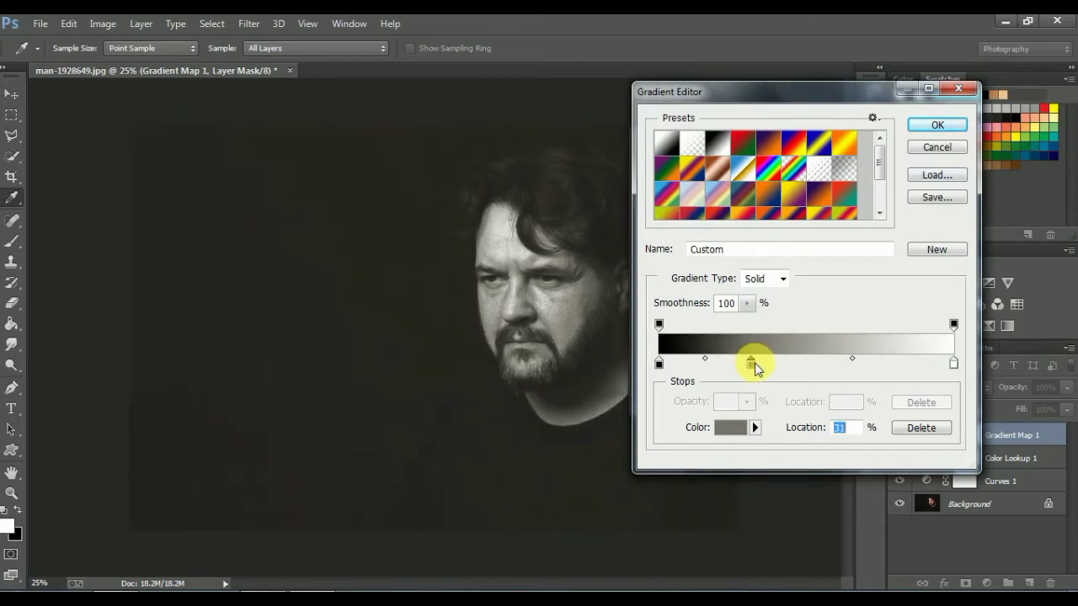
{"action": "left_click_drag", "start_coordinate": [750, 364], "coordinate": [798, 364]}
{"action": "double_click", "coordinate": [799, 362]}
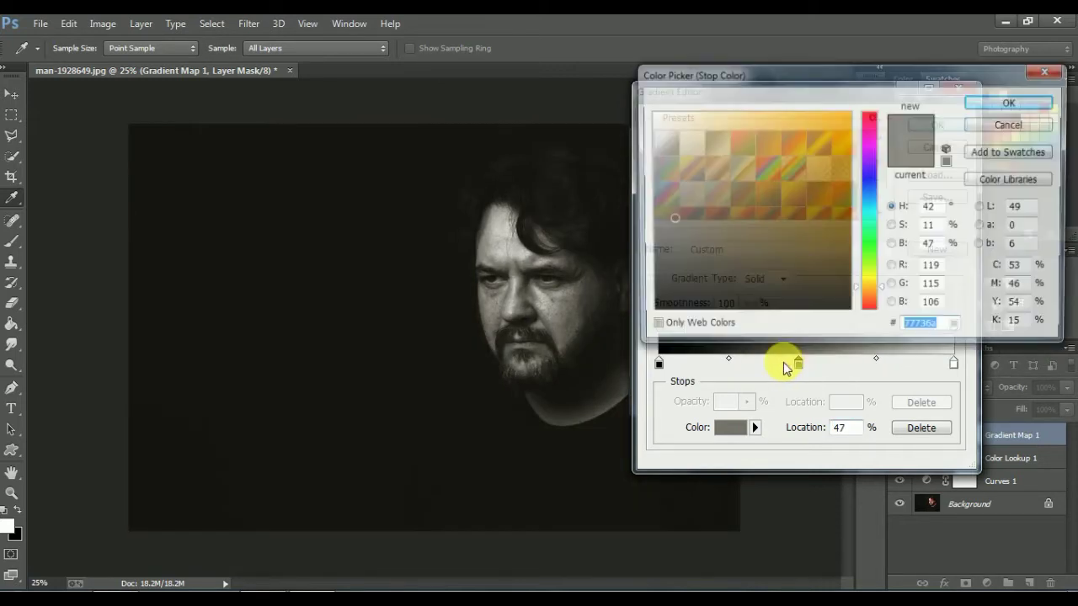
{"action": "left_click", "coordinate": [1004, 110]}
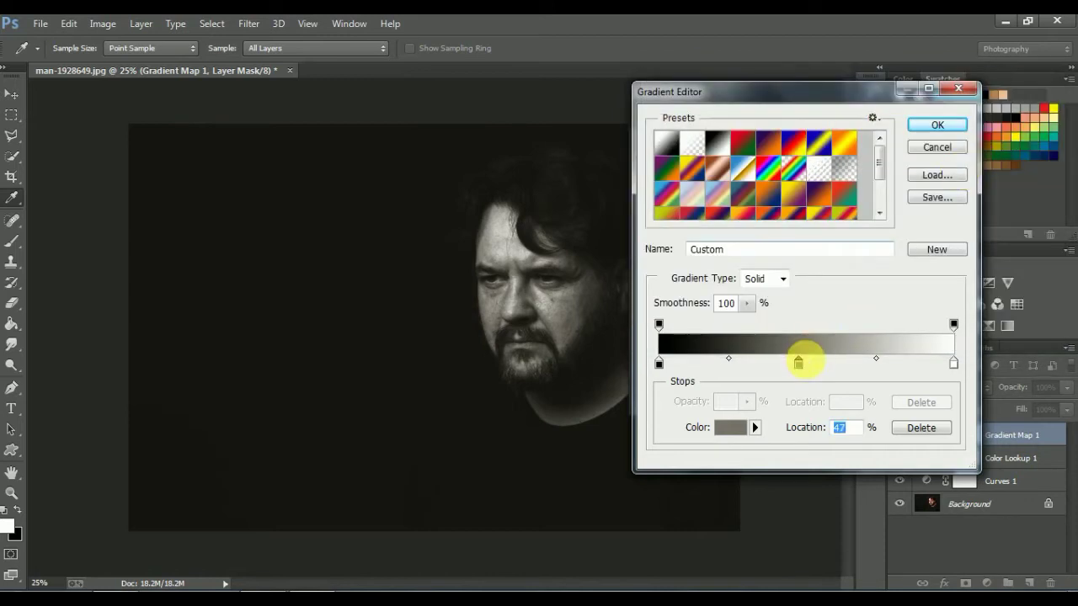
{"action": "left_click_drag", "start_coordinate": [798, 364], "coordinate": [790, 364]}
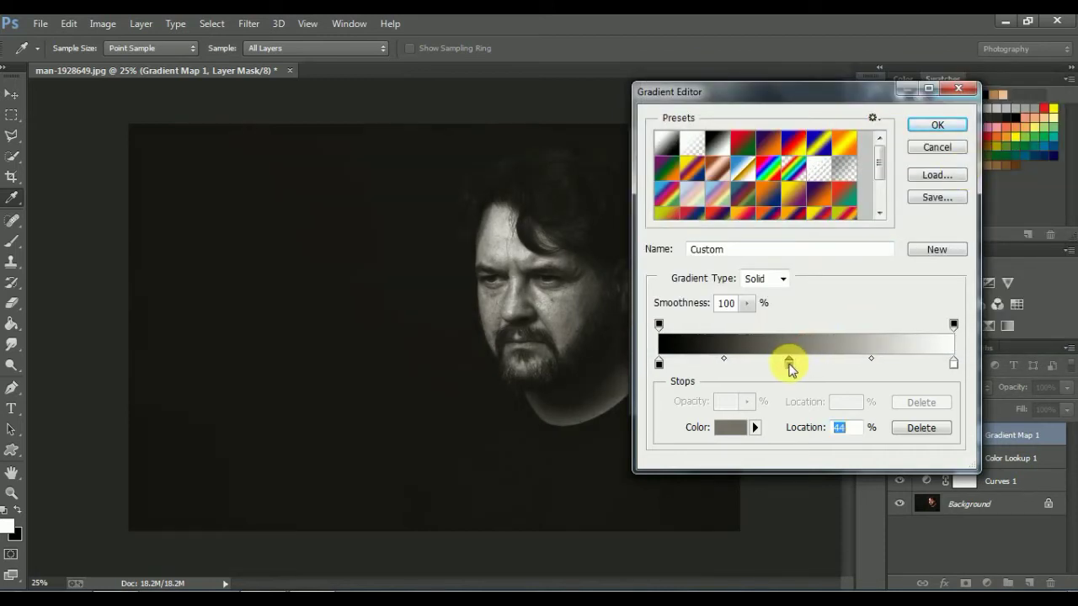
{"action": "left_click", "coordinate": [947, 126]}
Blend Gradient Map 1 in Soft Light at 90% opacity, comparing with it hidden
{"action": "left_click", "coordinate": [828, 135]}
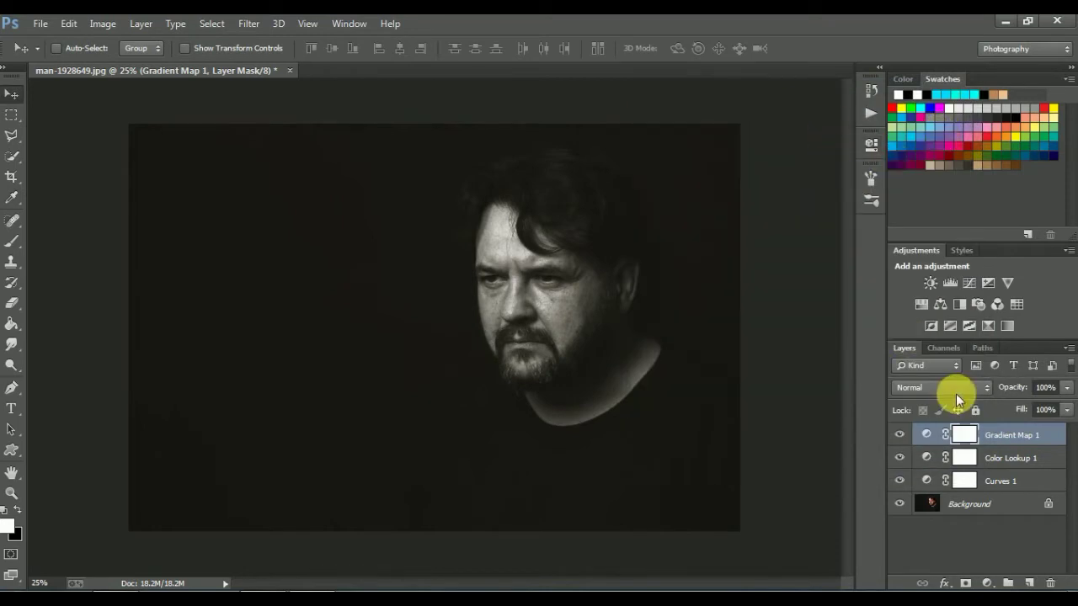
{"action": "left_click", "coordinate": [956, 389]}
{"action": "left_click", "coordinate": [942, 226]}
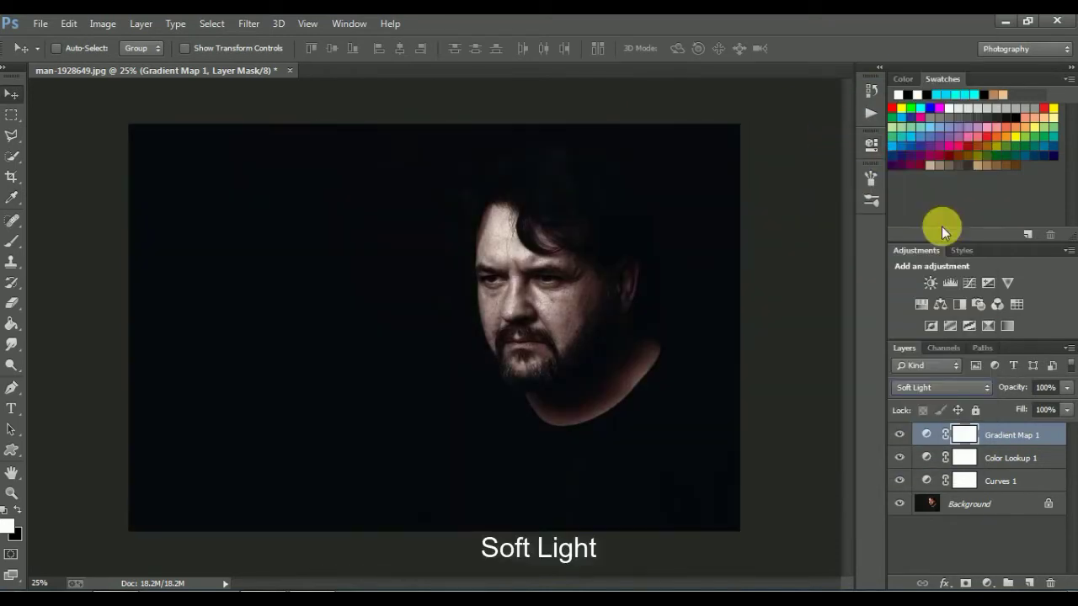
{"action": "left_click", "coordinate": [898, 435]}
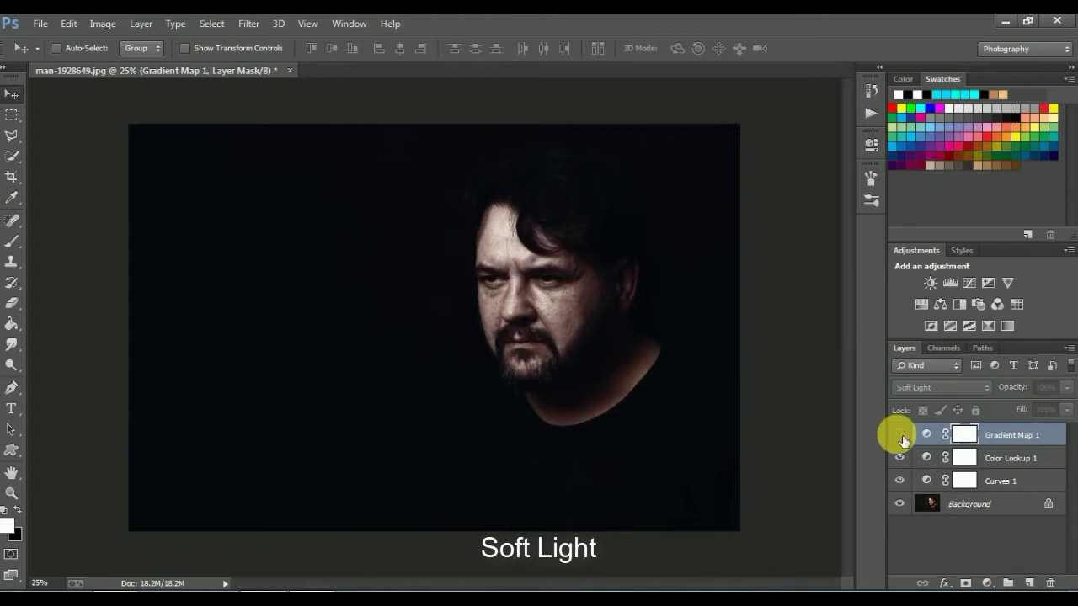
{"action": "left_click", "coordinate": [898, 434]}
{"action": "left_click", "coordinate": [1066, 388]}
{"action": "left_click_drag", "start_coordinate": [1062, 404], "coordinate": [1061, 411]}
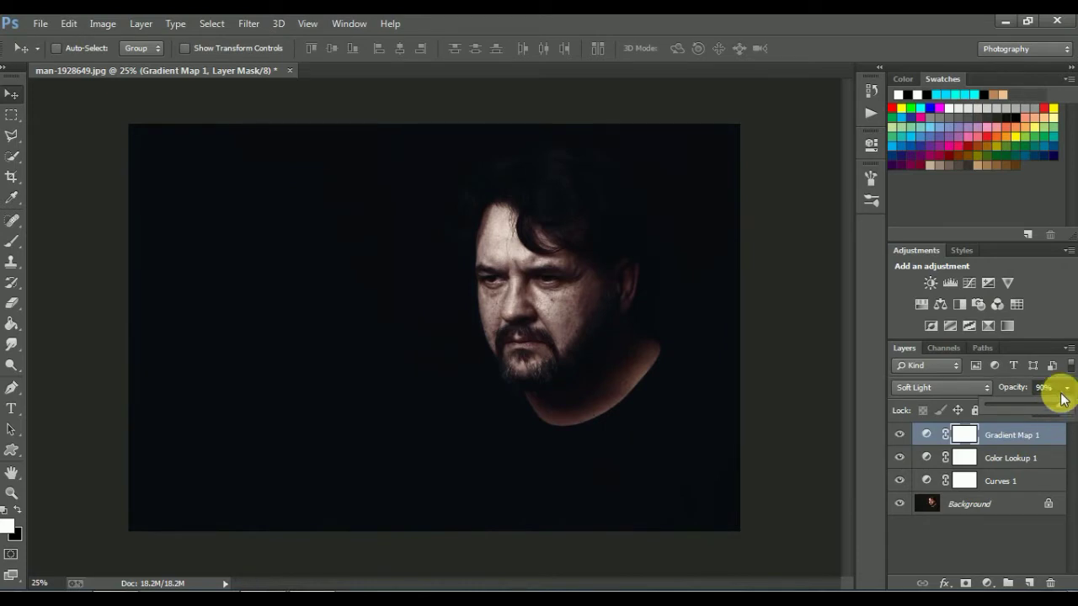
Set Color Lookup 1's opacity to 87%, then return to Gradient Map 1
{"action": "key", "text": "alt+bracketleft"}
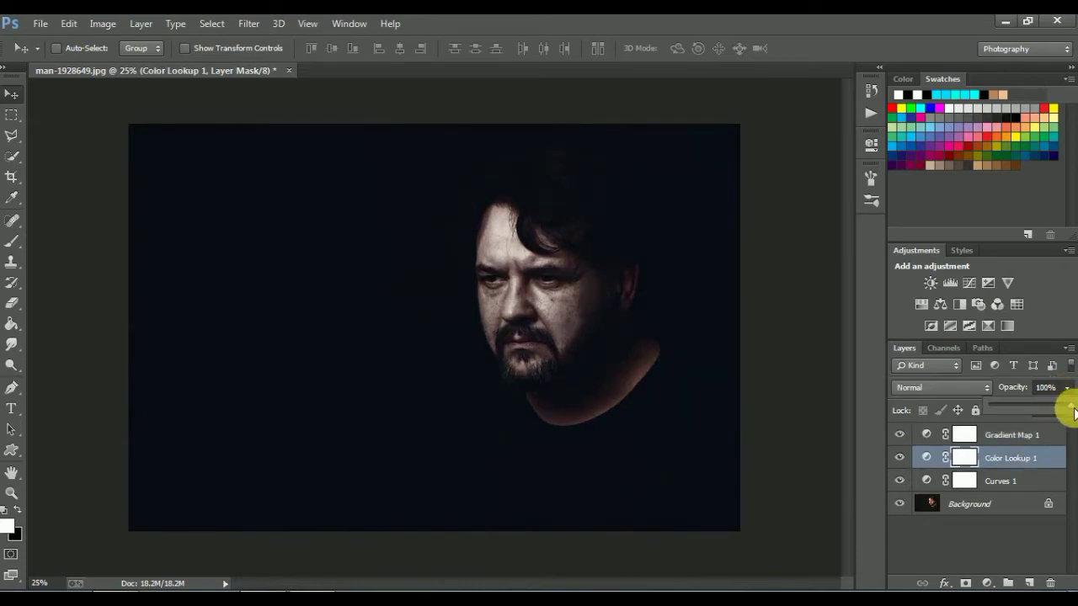
{"action": "left_click_drag", "start_coordinate": [1074, 413], "coordinate": [1062, 412]}
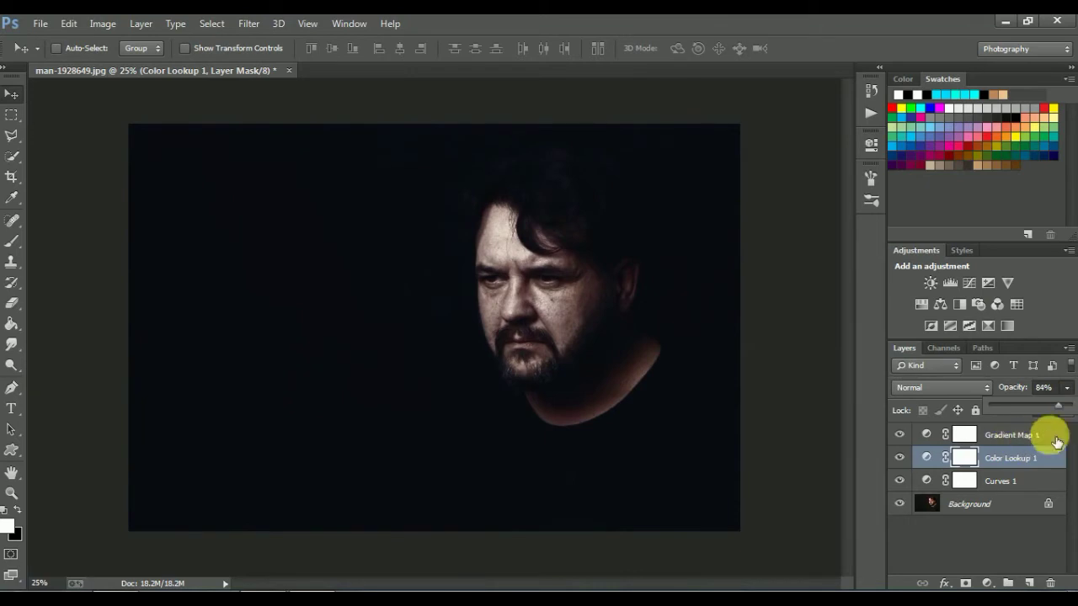
{"action": "key", "text": "alt+bracketright"}
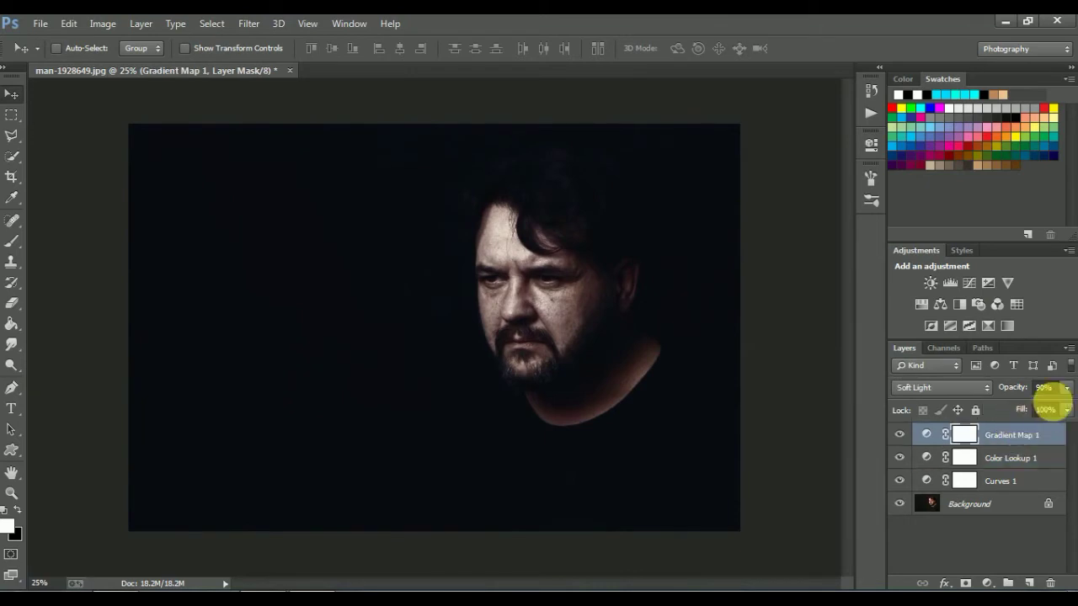
{"action": "left_click", "coordinate": [1027, 468]}
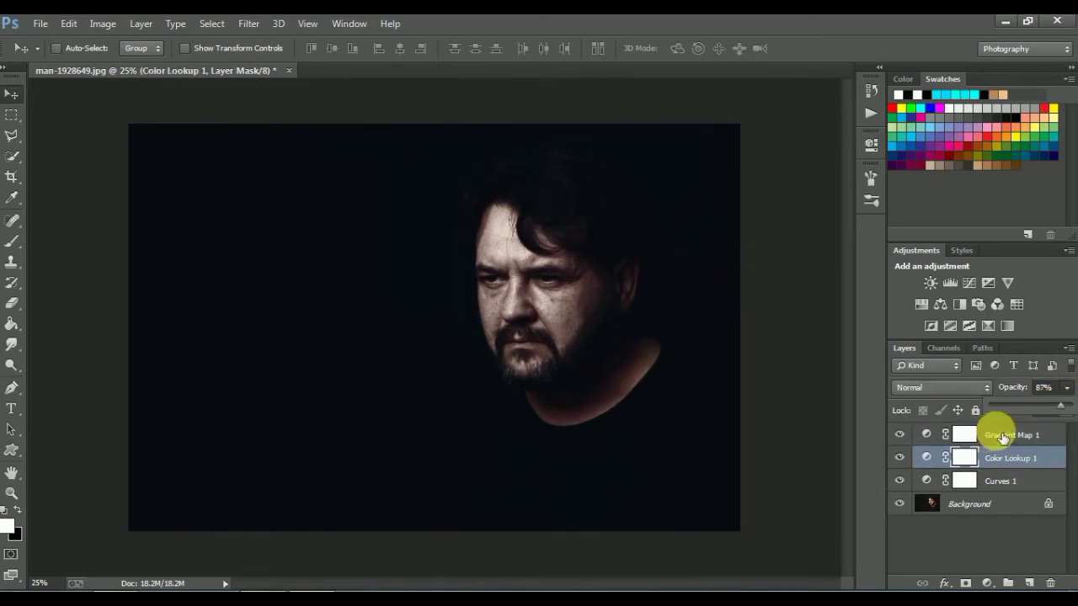
{"action": "left_click", "coordinate": [977, 435]}
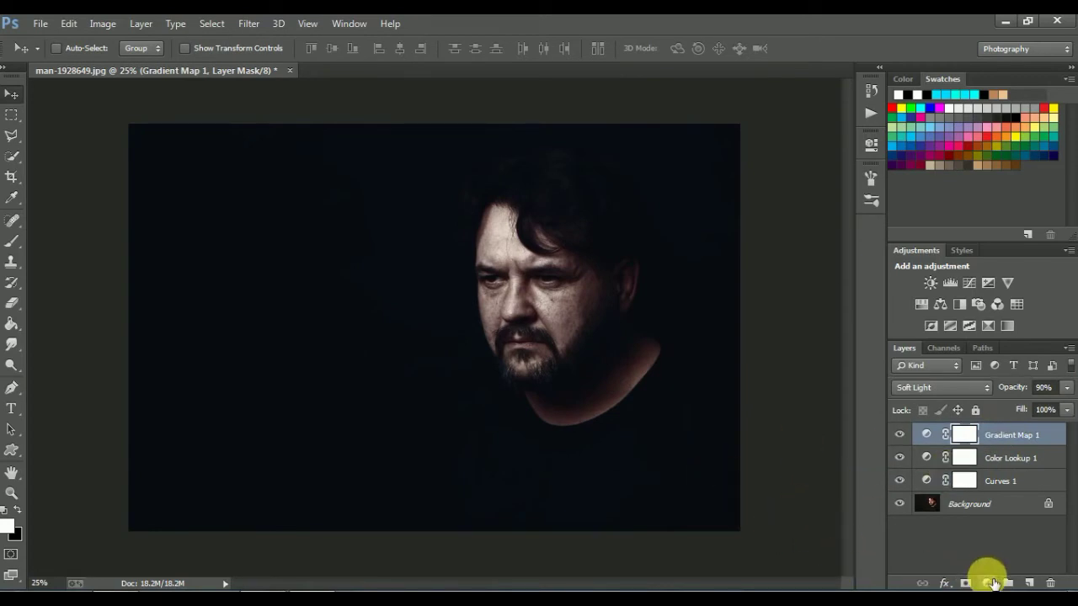
{"action": "left_click", "coordinate": [987, 583]}
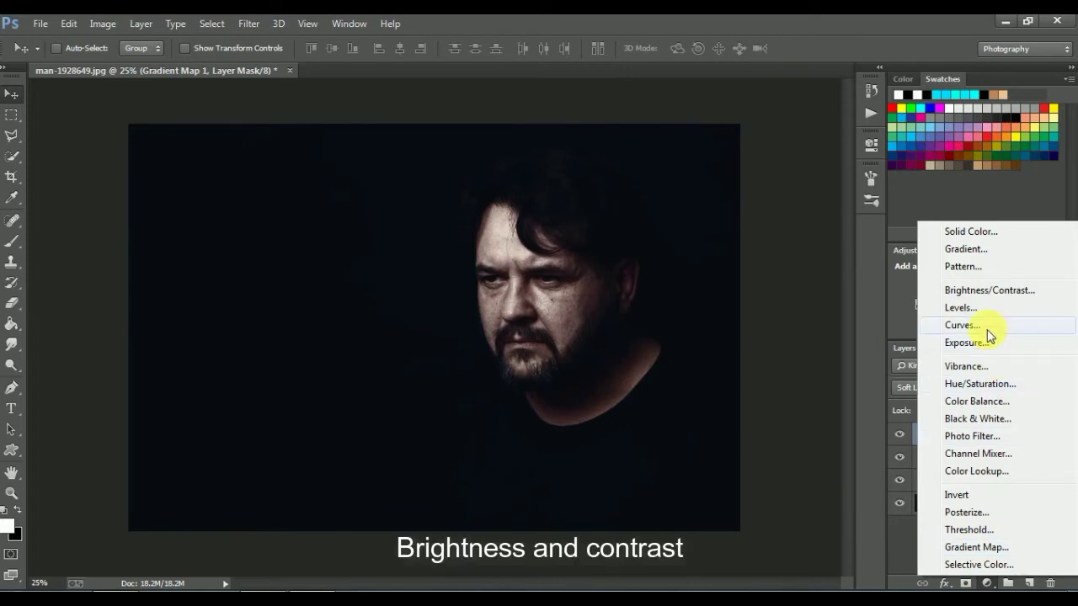
Add a Brightness/Contrast layer with Brightness -6 and Contrast 30
{"action": "left_click", "coordinate": [975, 292]}
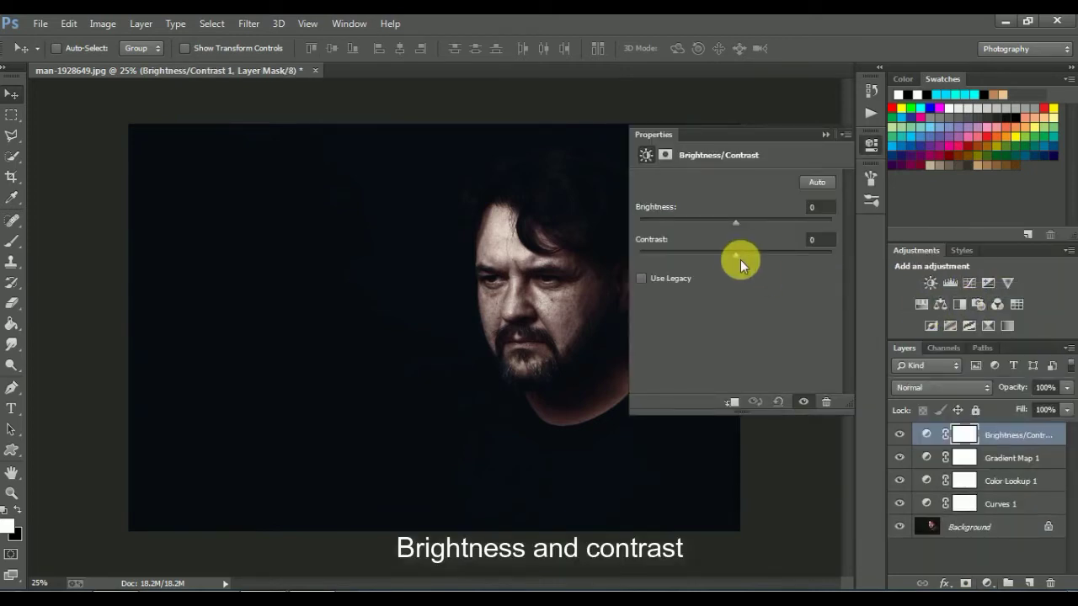
{"action": "left_click", "coordinate": [747, 253]}
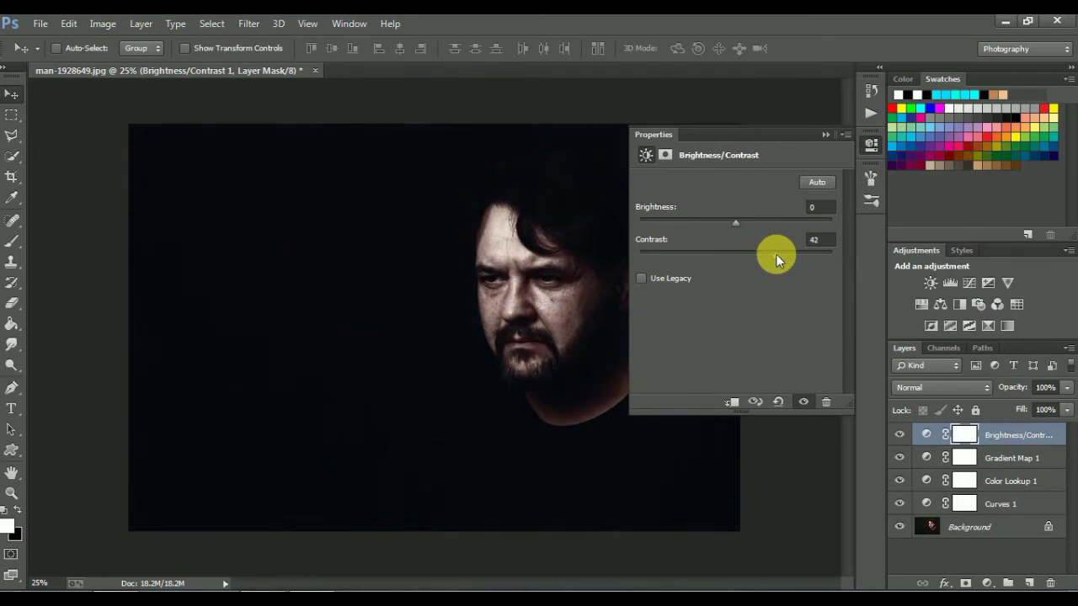
{"action": "left_click", "coordinate": [724, 222]}
{"action": "left_click_drag", "start_coordinate": [728, 224], "coordinate": [731, 223]}
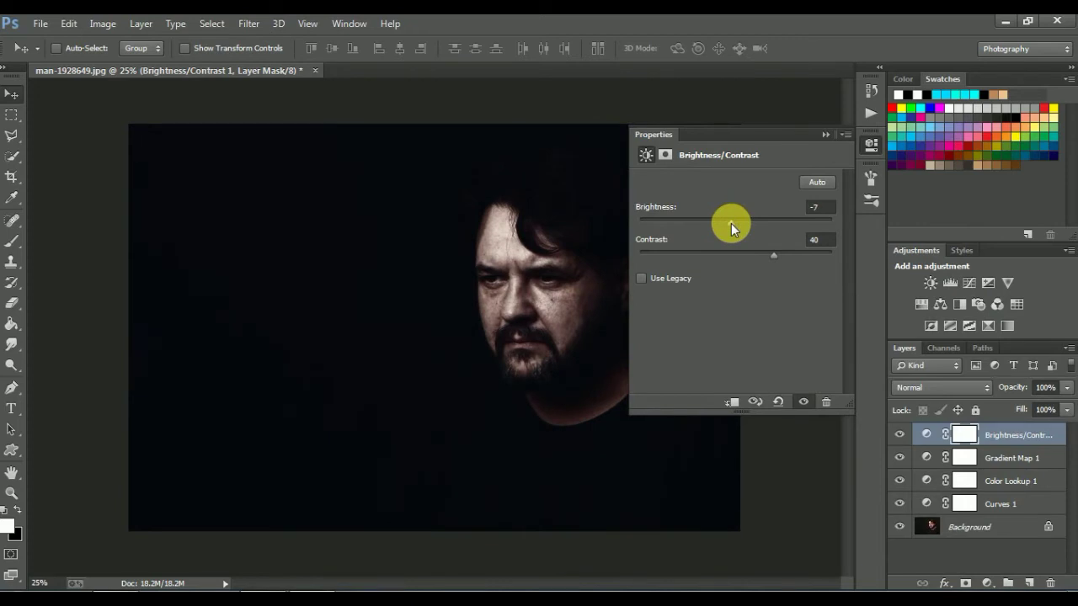
{"action": "left_click_drag", "start_coordinate": [730, 224], "coordinate": [728, 225]}
{"action": "left_click_drag", "start_coordinate": [796, 255], "coordinate": [764, 253]}
{"action": "left_click_drag", "start_coordinate": [730, 224], "coordinate": [731, 226]}
{"action": "left_click", "coordinate": [824, 135]}
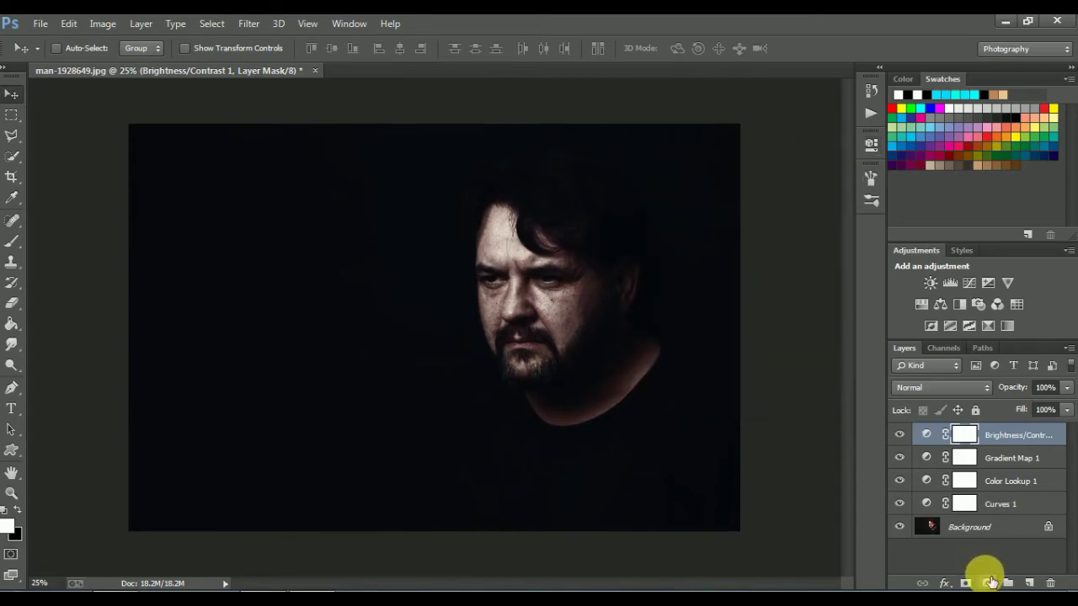
Add a Levels layer with the midtone gamma raised to 1.12
{"action": "left_click", "coordinate": [987, 582]}
{"action": "left_click", "coordinate": [961, 305]}
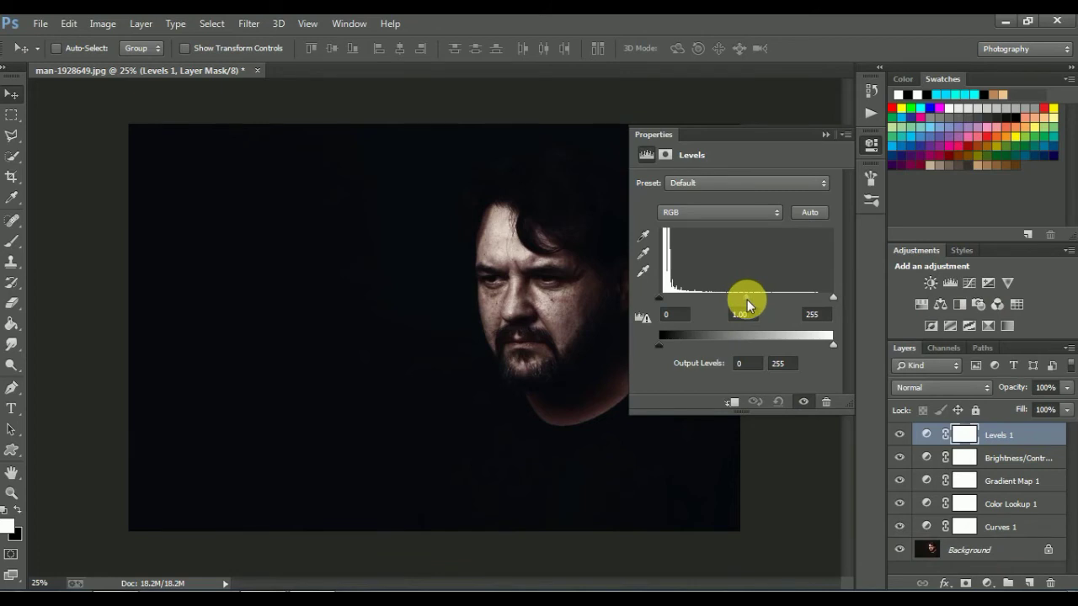
{"action": "left_click_drag", "start_coordinate": [748, 300], "coordinate": [739, 299]}
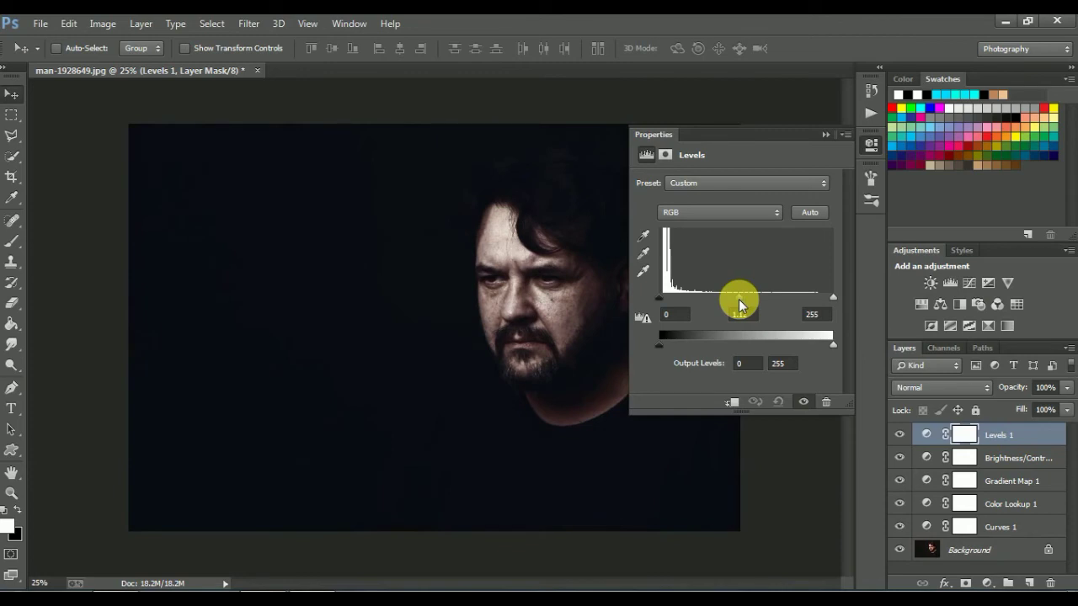
{"action": "left_click", "coordinate": [824, 136]}
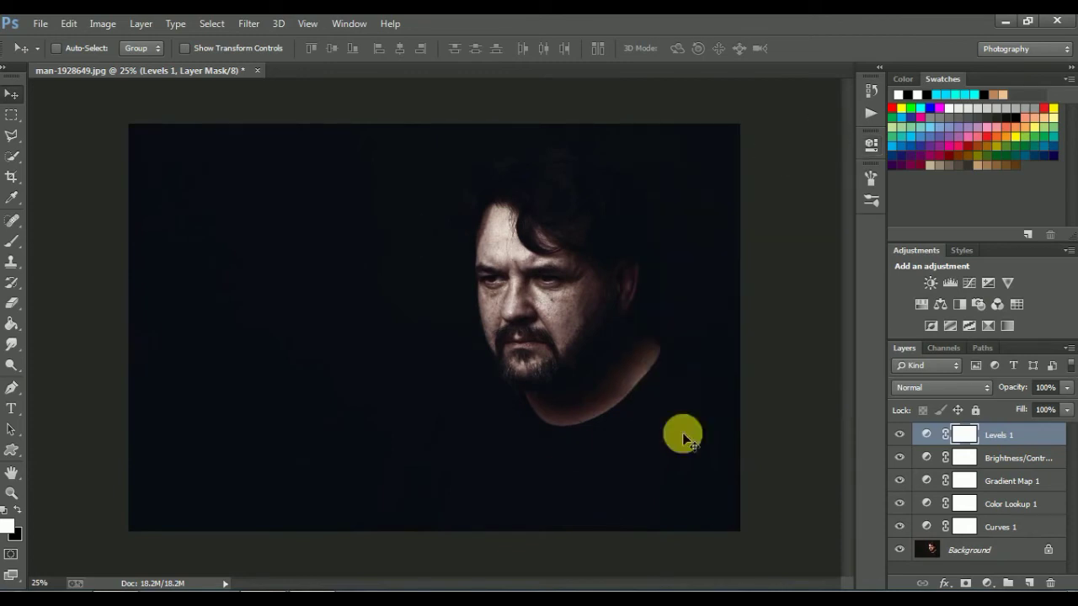
{"action": "left_click", "coordinate": [988, 583]}
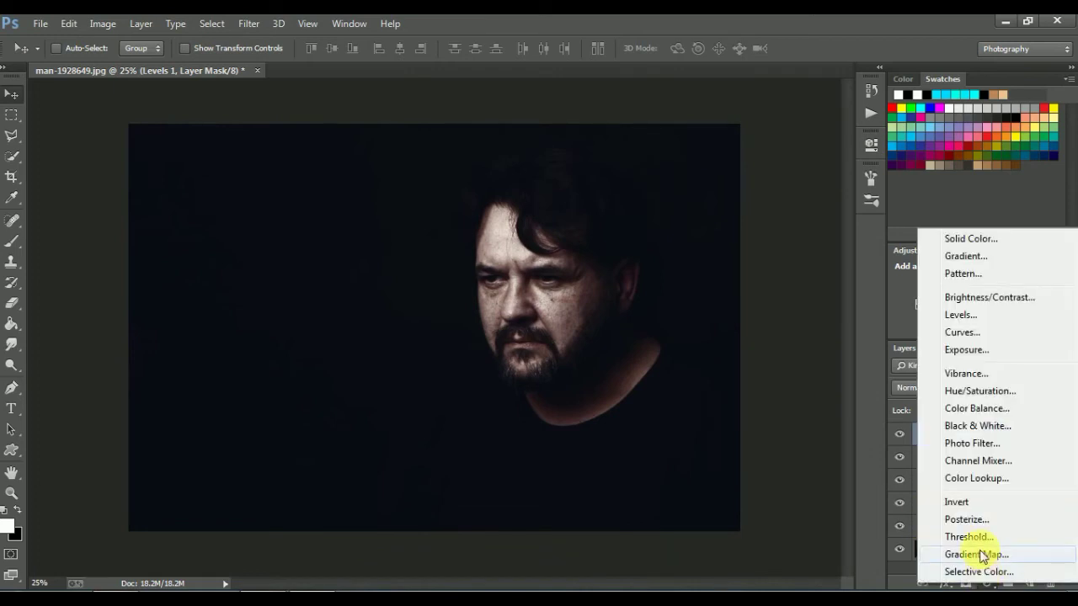
Add a Gradient Map 2 layer using the Black, White gradient
{"action": "left_click", "coordinate": [977, 554]}
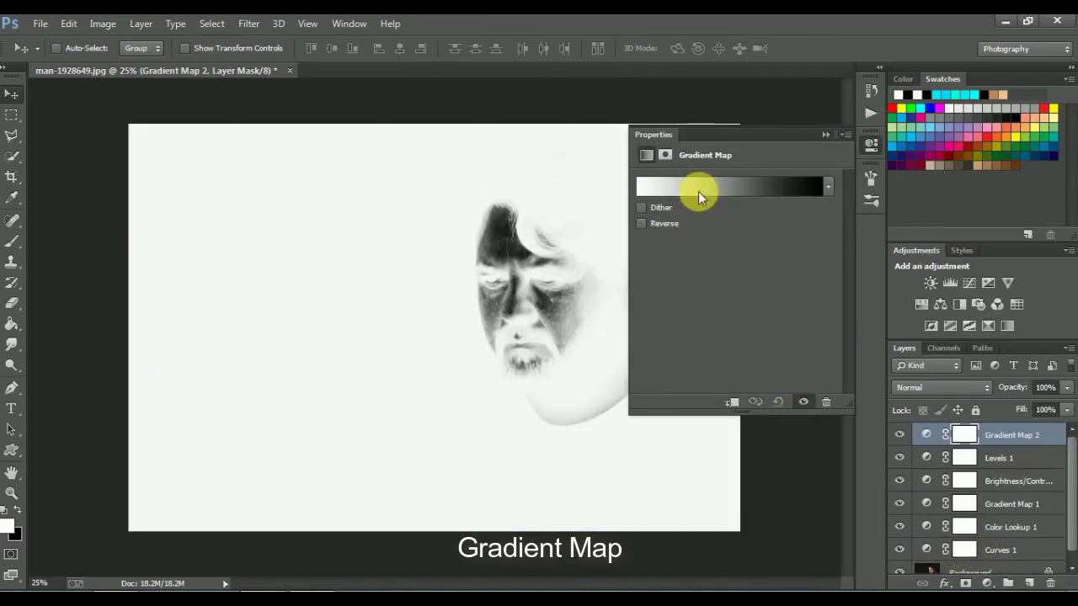
{"action": "left_click", "coordinate": [698, 192]}
{"action": "left_click", "coordinate": [716, 143]}
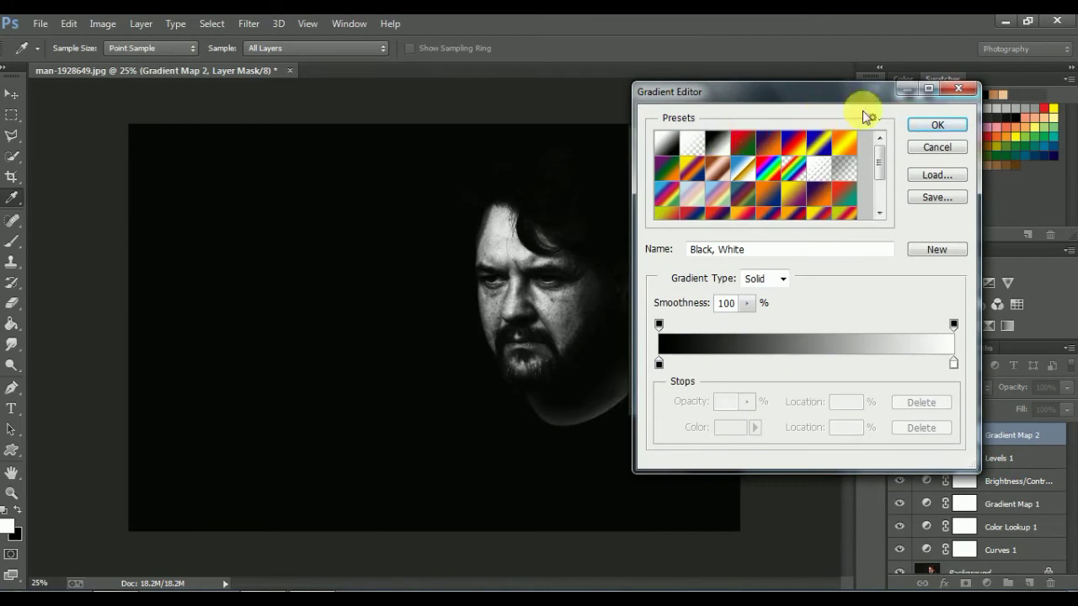
{"action": "left_click", "coordinate": [927, 136]}
{"action": "left_click", "coordinate": [849, 129]}
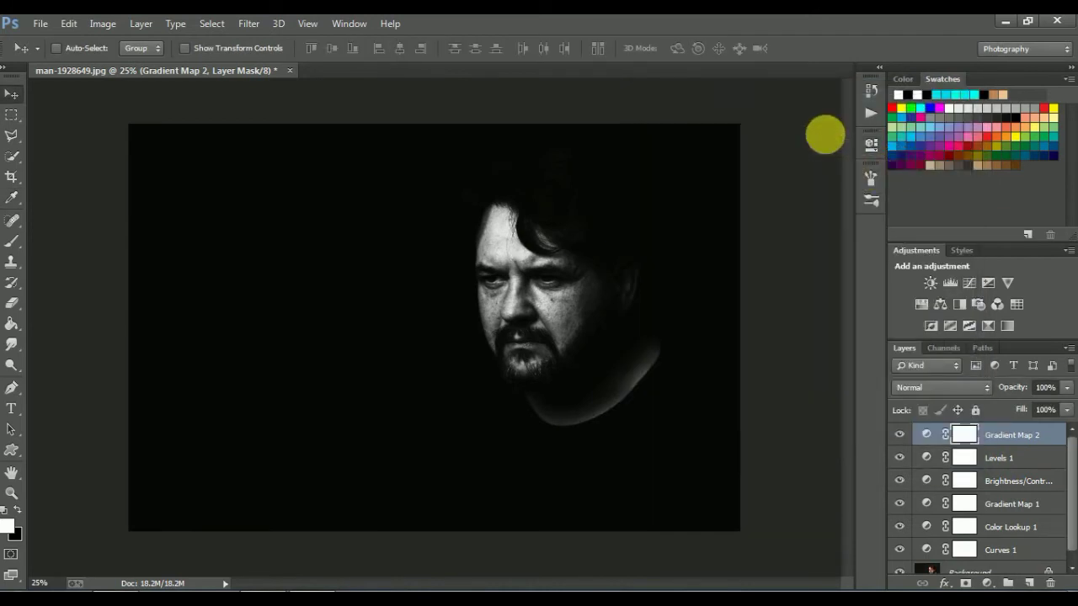
Blend Gradient Map 2 in Soft Light at 7% opacity, comparing it on and off
{"action": "left_click", "coordinate": [924, 389]}
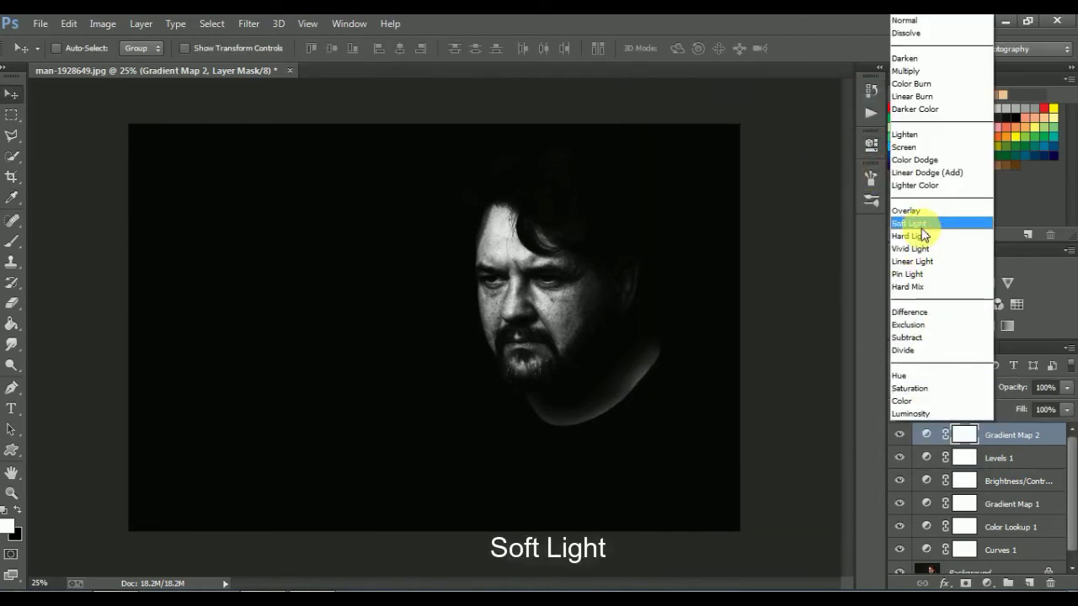
{"action": "left_click", "coordinate": [921, 227]}
{"action": "left_click", "coordinate": [1066, 387]}
{"action": "mouse_move", "coordinate": [1063, 410]}
{"action": "left_mouse_down"}
{"action": "mouse_move", "coordinate": [982, 408]}
{"action": "mouse_move", "coordinate": [993, 411]}
{"action": "left_mouse_up"}
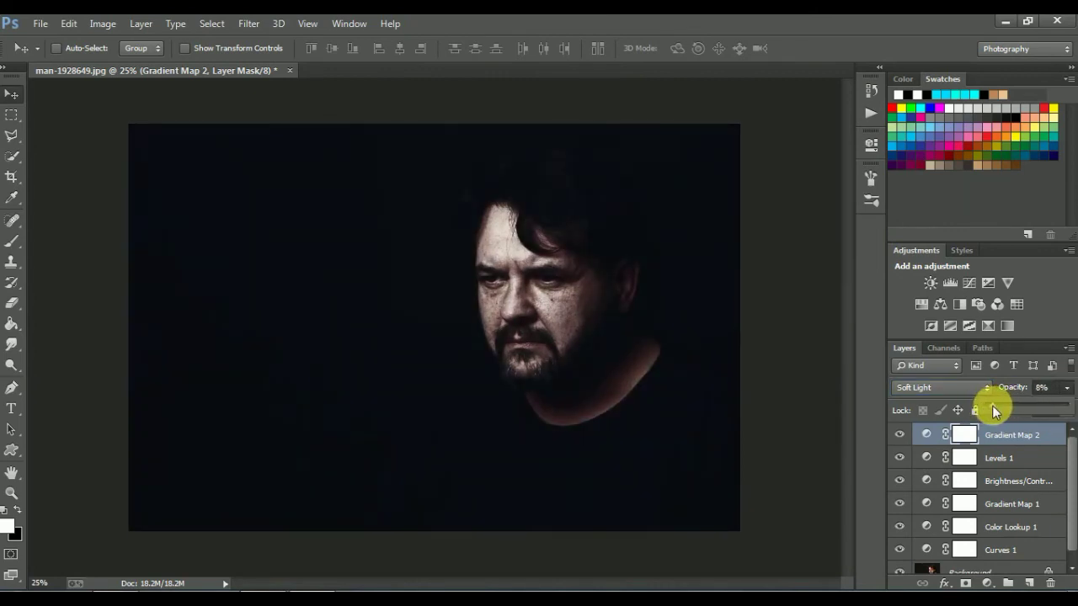
{"action": "left_click", "coordinate": [900, 435]}
{"action": "left_click", "coordinate": [907, 435]}
{"action": "left_click", "coordinate": [1066, 388]}
{"action": "left_click", "coordinate": [899, 434]}
{"action": "left_click", "coordinate": [900, 434]}
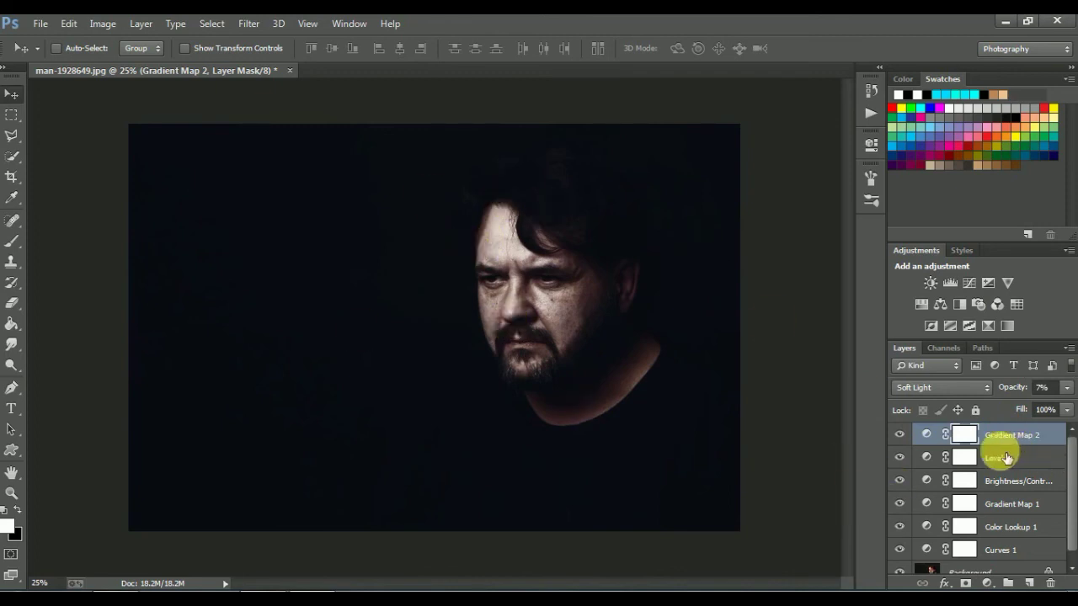
{"action": "left_click", "coordinate": [1017, 481], "text": "shift"}
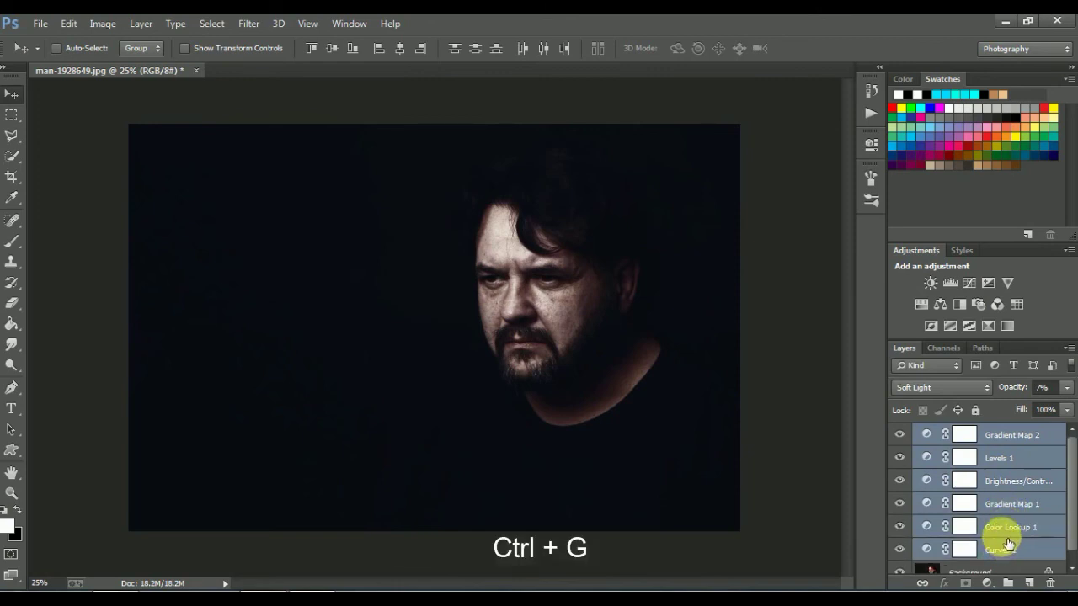
Group the selected adjustment layers with Ctrl+G and toggle Group 1 to compare
{"action": "key", "text": "ctrl+g"}
{"action": "left_click", "coordinate": [902, 433]}
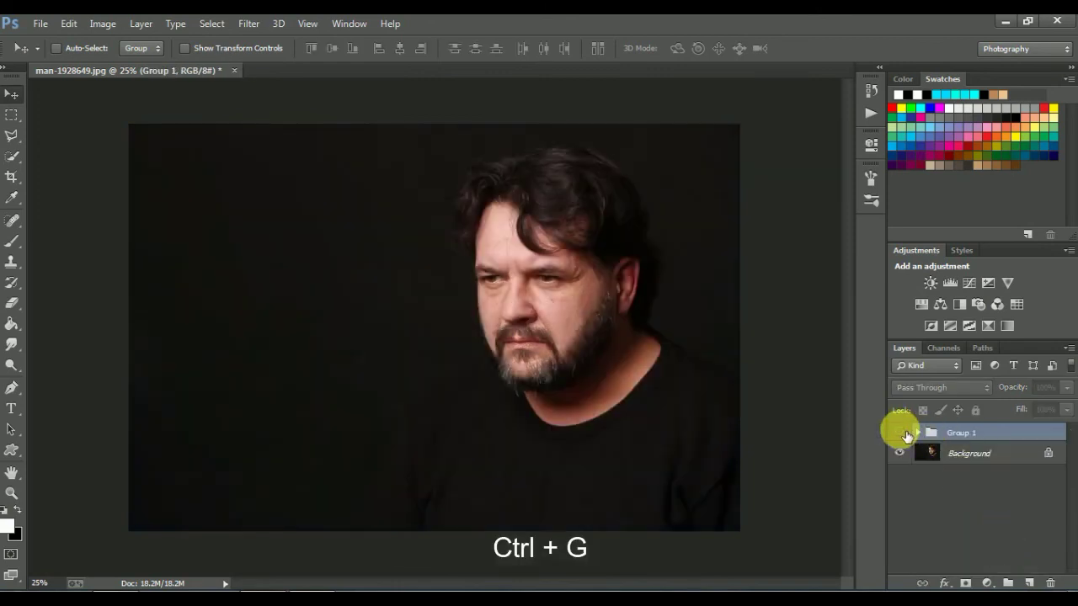
{"action": "left_click", "coordinate": [902, 433]}
{"action": "left_click", "coordinate": [902, 433]}
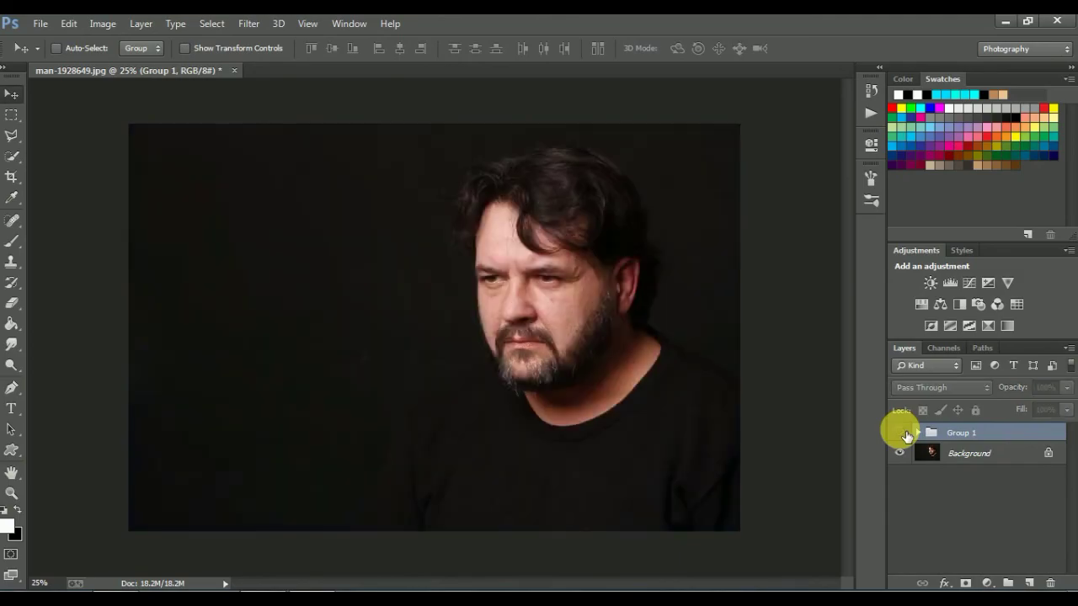
{"action": "left_click", "coordinate": [901, 433]}
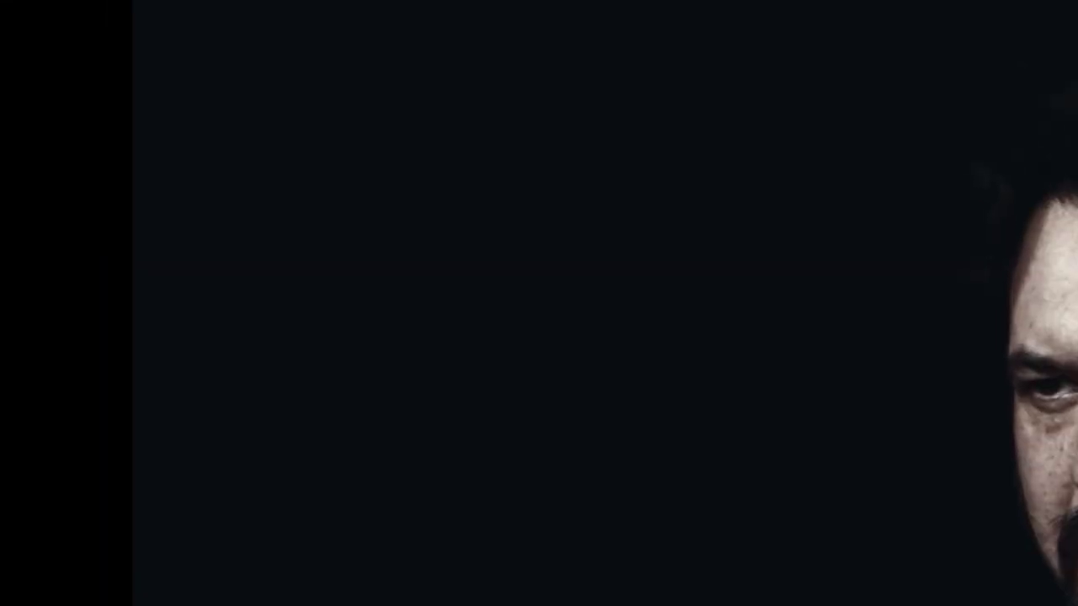